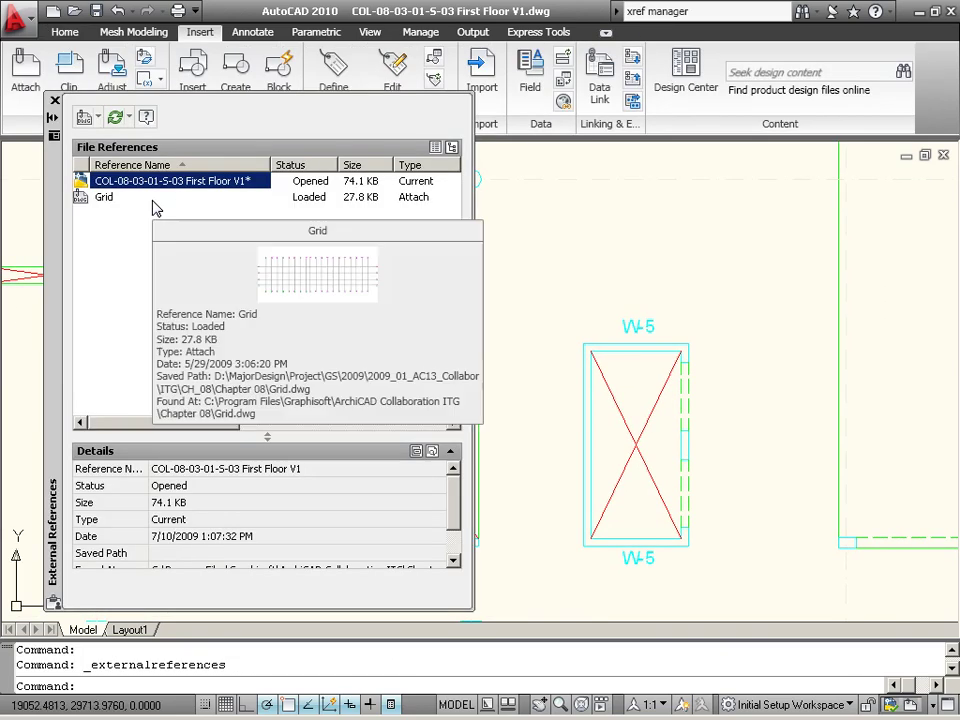
Step: Inspect the attached Grid drawing in the external references list
{"action": "left_click", "coordinate": [155, 207]}
{"action": "mouse_move", "coordinate": [155, 208]}
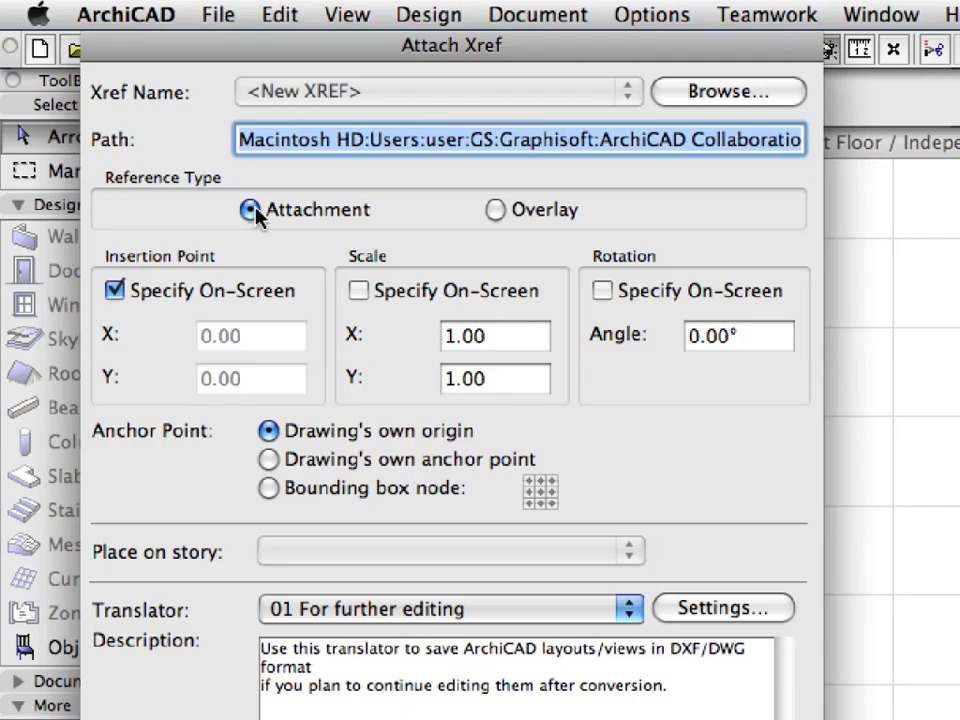
Step: Turn off on-screen specification of the insertion point for the new xref attachment
{"action": "left_click", "coordinate": [114, 290]}
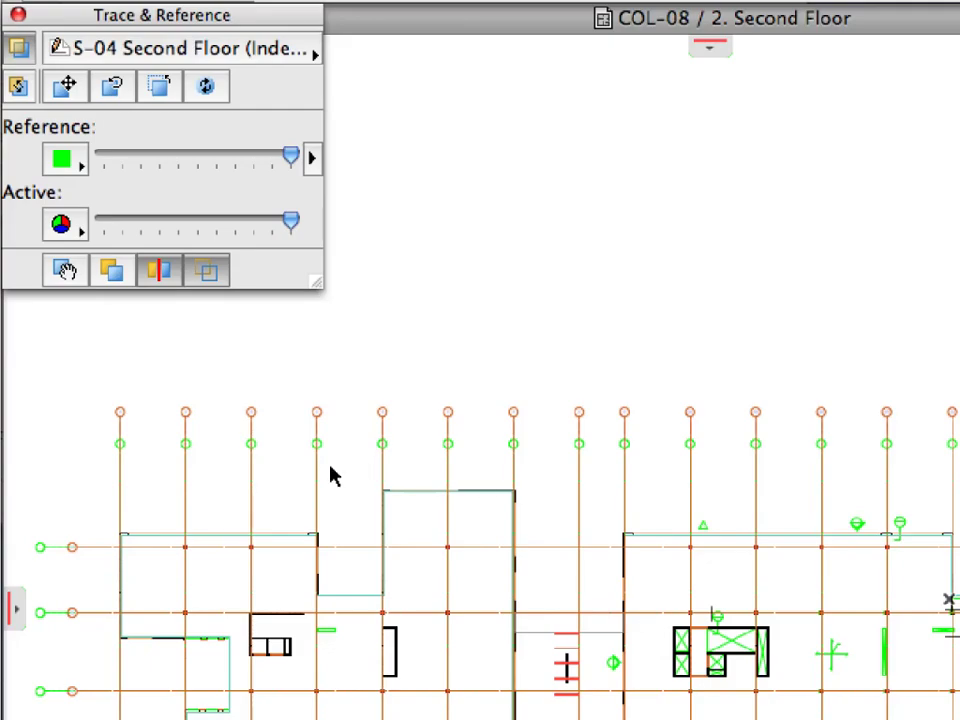
Step: Compare the second floor plan with the S-04 Second Floor reference by sliding the vertical and horizontal splitters across the drawing
{"action": "mouse_move", "coordinate": [13, 606]}
{"action": "left_mouse_down"}
{"action": "mouse_move", "coordinate": [681, 606]}
{"action": "mouse_move", "coordinate": [845, 626]}
{"action": "mouse_move", "coordinate": [900, 690]}
{"action": "mouse_move", "coordinate": [921, 690]}
{"action": "mouse_move", "coordinate": [913, 690]}
{"action": "left_mouse_up"}
{"action": "left_click_drag", "start_coordinate": [710, 44], "coordinate": [701, 709]}
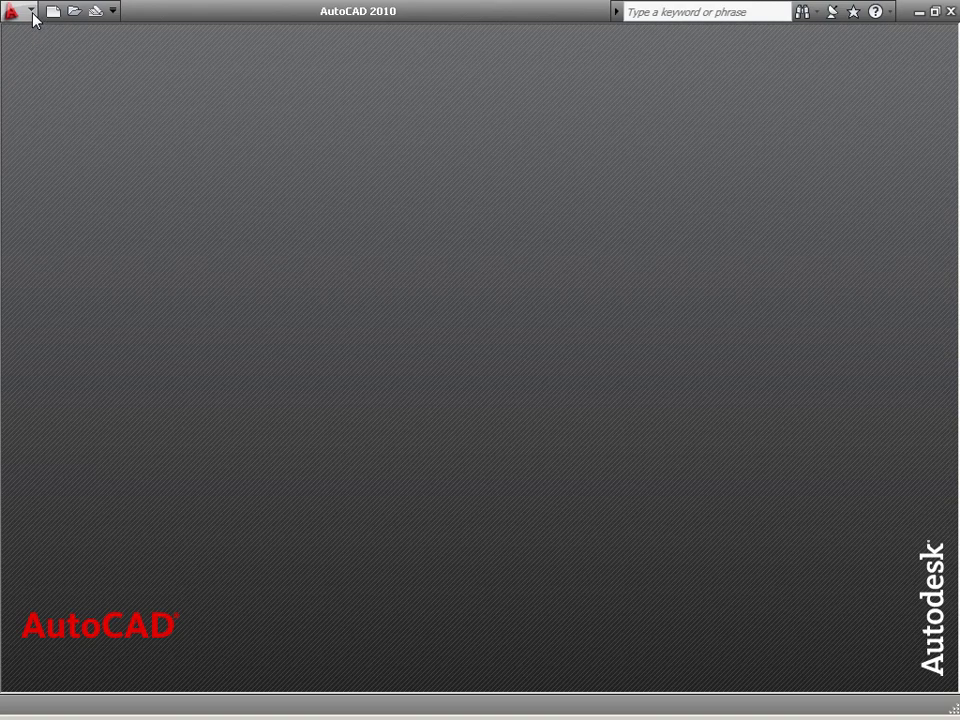
Step: Switch to AutoCAD and open the drawing COL-08-03-01-S-03 First Floor V1 from the Chapter 08 folder
{"action": "left_click", "coordinate": [31, 14]}
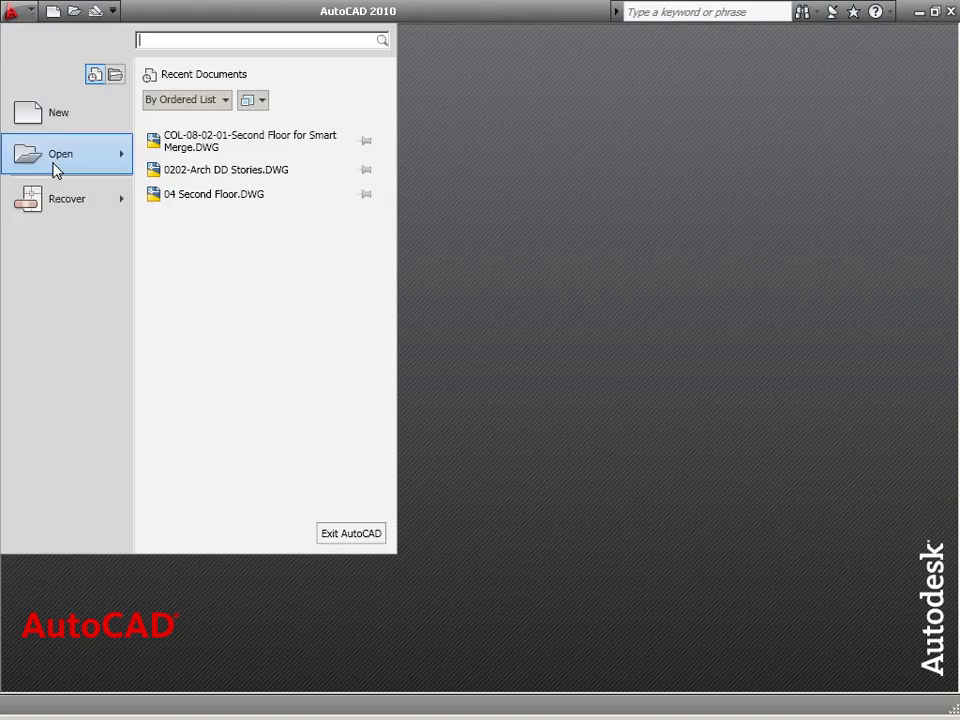
{"action": "mouse_move", "coordinate": [52, 162]}
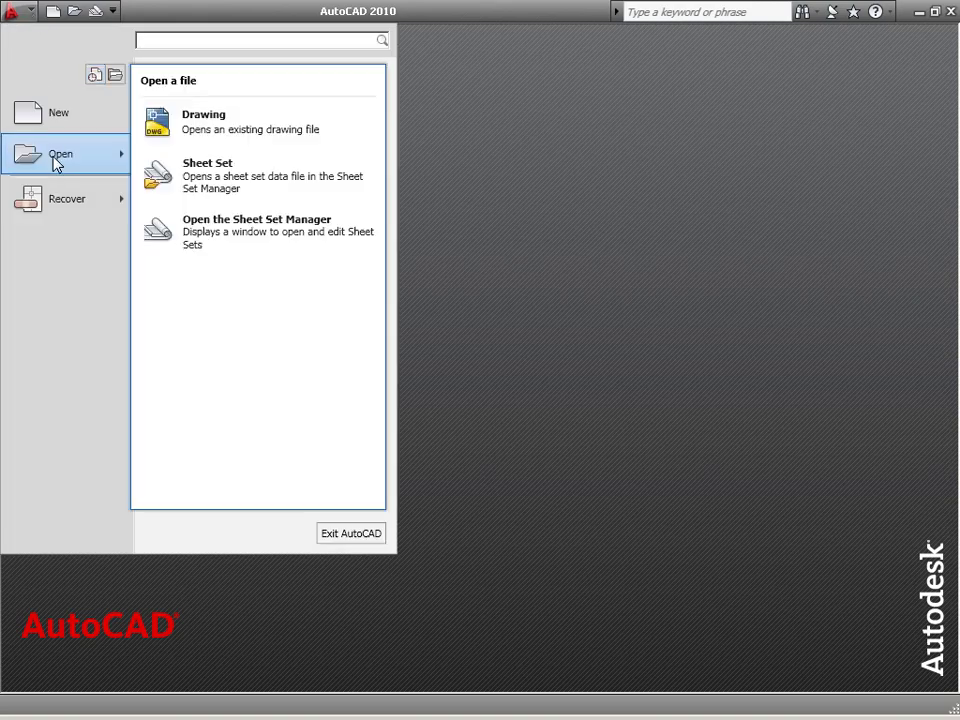
{"action": "left_click", "coordinate": [341, 144]}
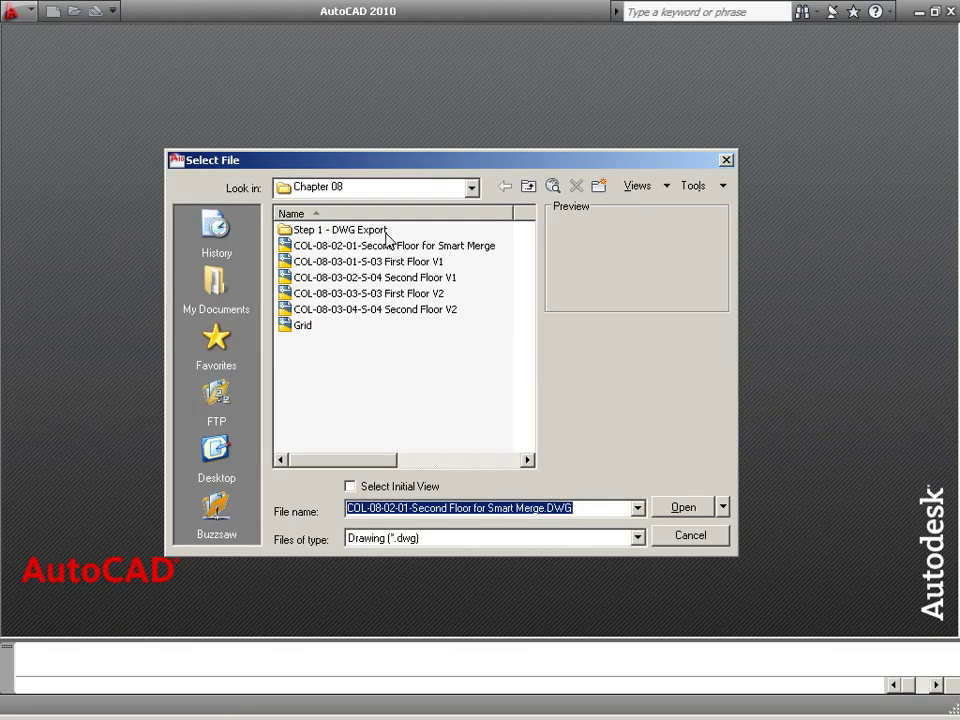
{"action": "left_click", "coordinate": [392, 263]}
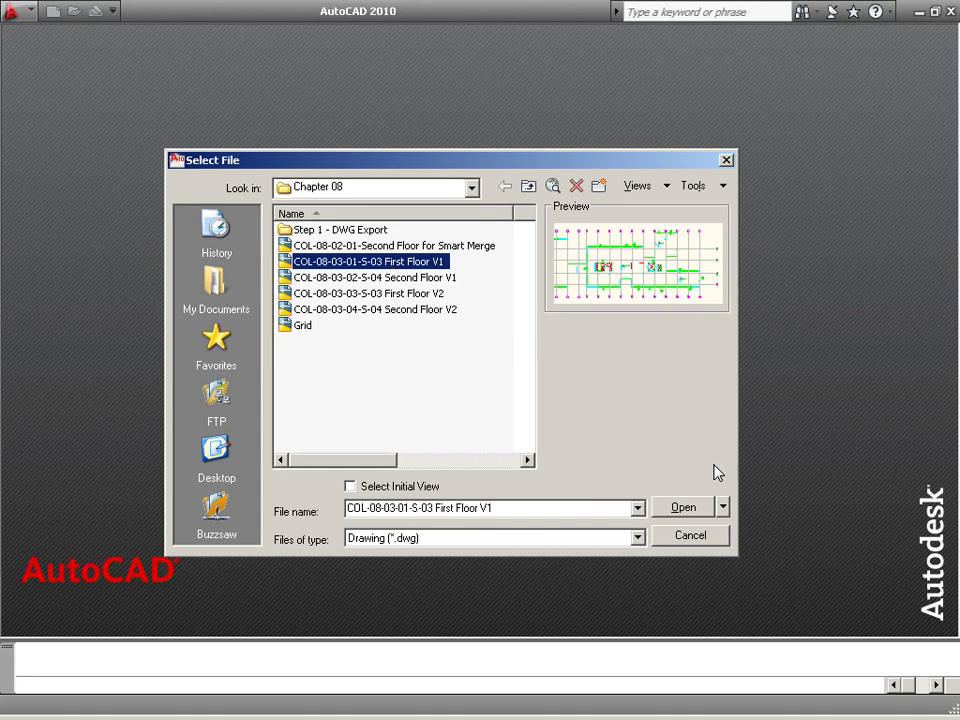
{"action": "left_click", "coordinate": [706, 512]}
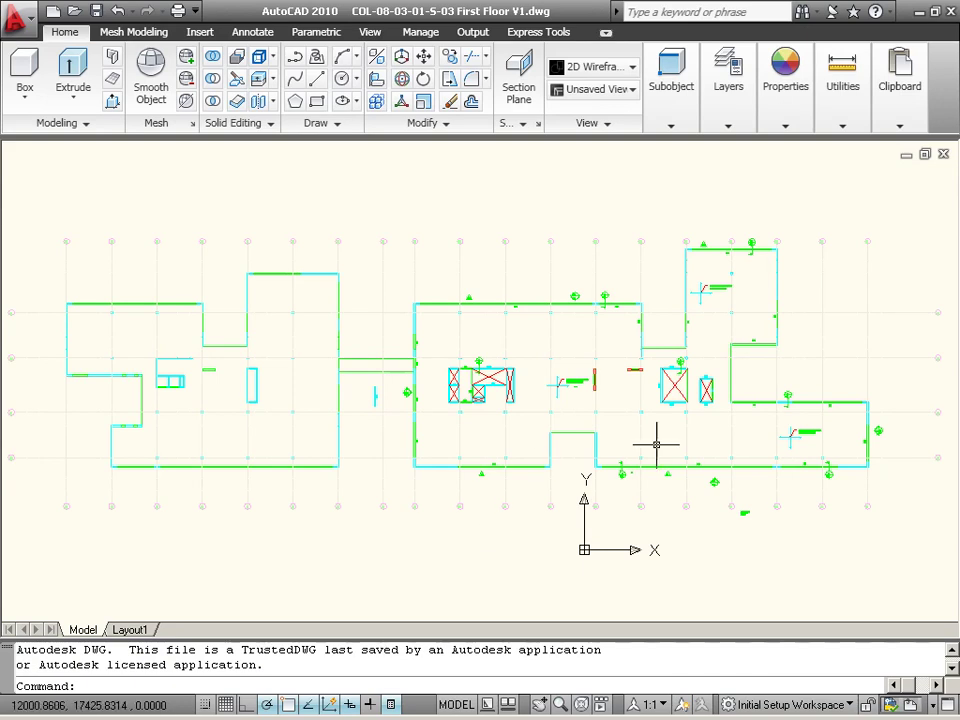
Step: Display the drawing's external references and examine the details of the current file and the attached Grid file
{"action": "scroll", "coordinate": [742, 427], "scroll_direction": "up", "scroll_amount": 9}
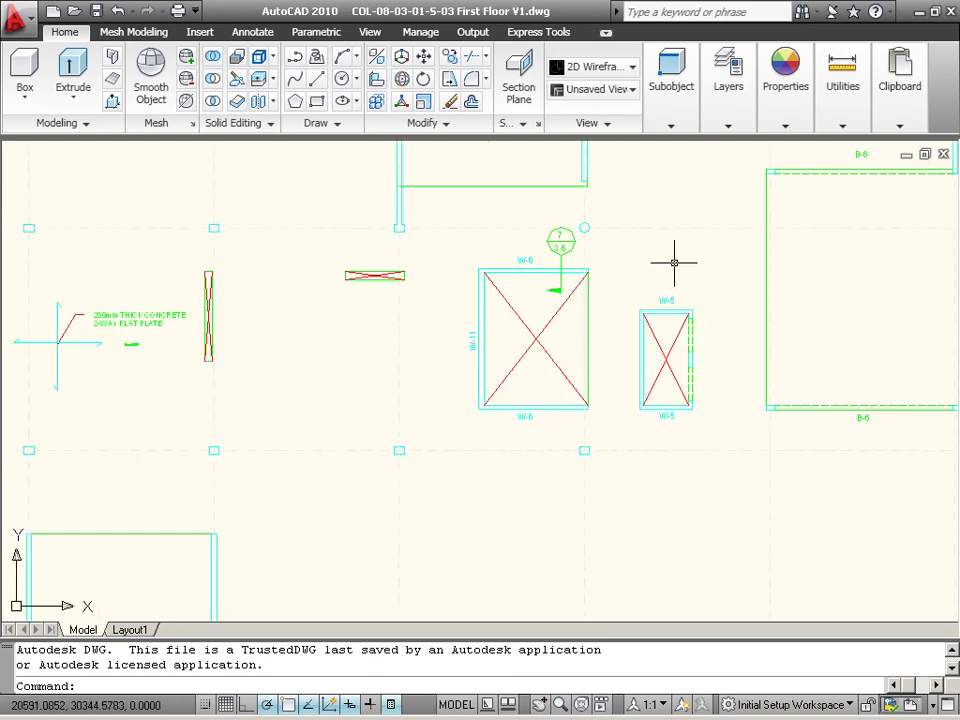
{"action": "mouse_move", "coordinate": [660, 435]}
{"action": "middle_mouse_down"}
{"action": "mouse_move", "coordinate": [621, 358]}
{"action": "mouse_move", "coordinate": [624, 368]}
{"action": "middle_mouse_up"}
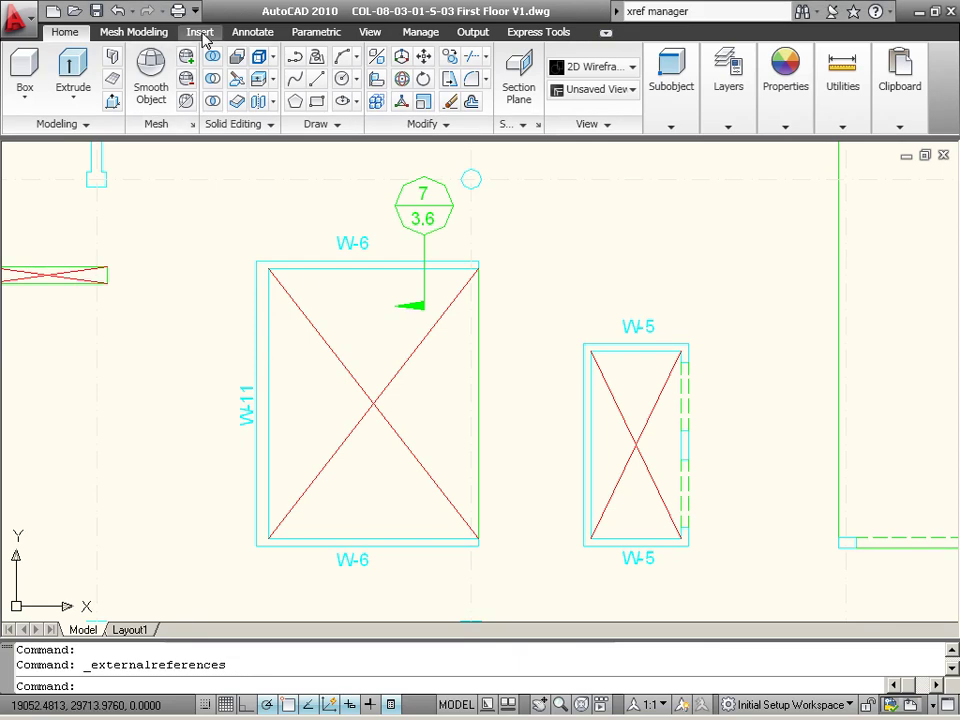
{"action": "left_click", "coordinate": [200, 32]}
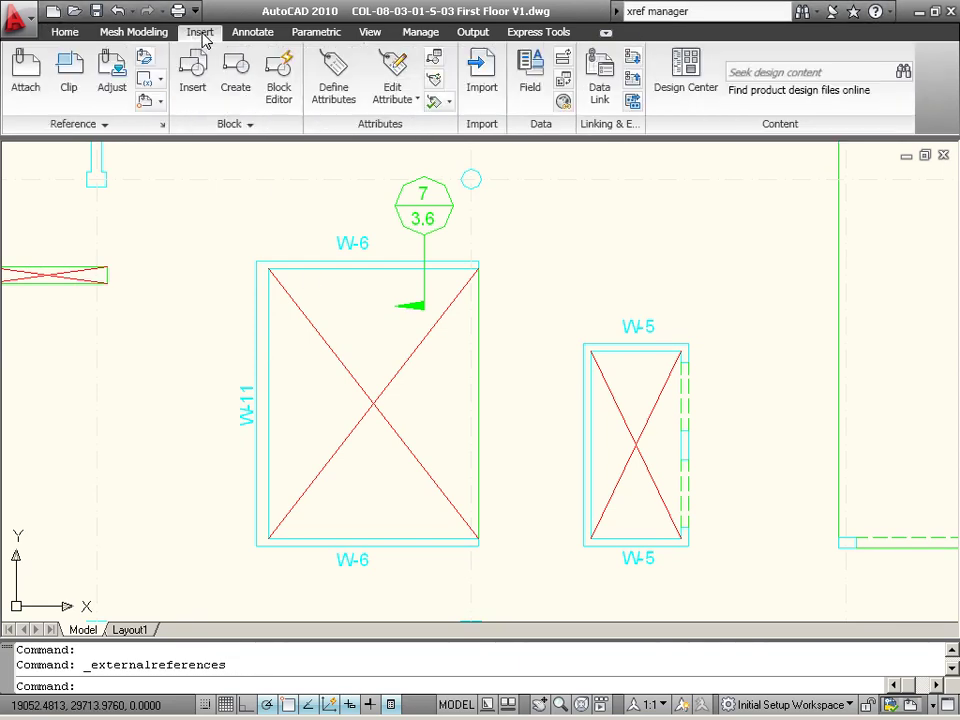
{"action": "left_click", "coordinate": [145, 129]}
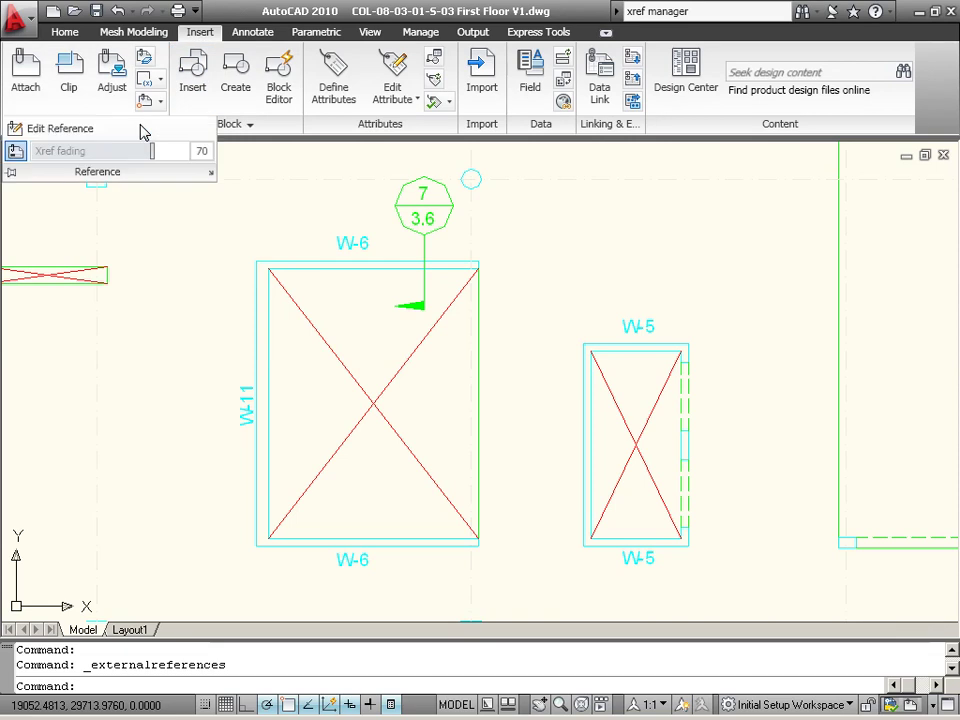
{"action": "left_click", "coordinate": [211, 178]}
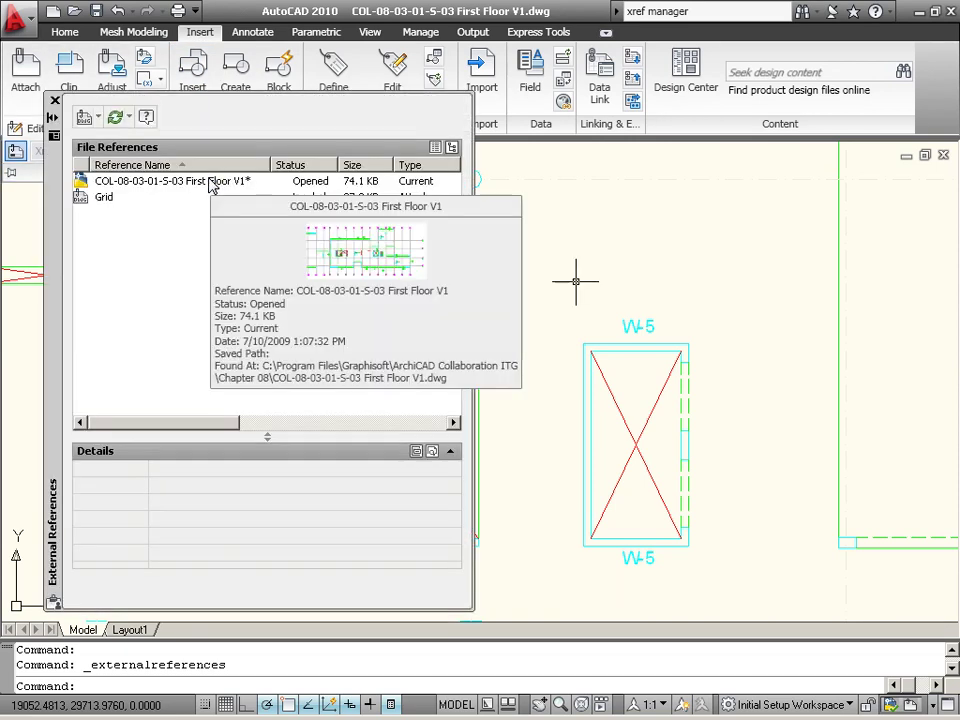
{"action": "left_click", "coordinate": [208, 185]}
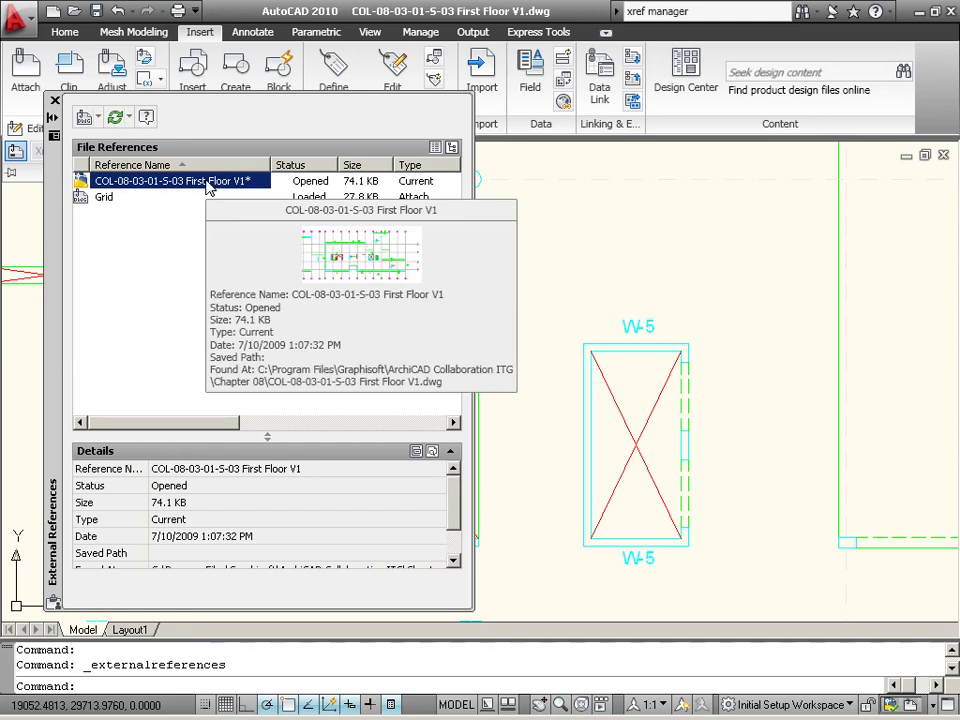
{"action": "left_click", "coordinate": [155, 201]}
{"action": "mouse_move", "coordinate": [155, 201]}
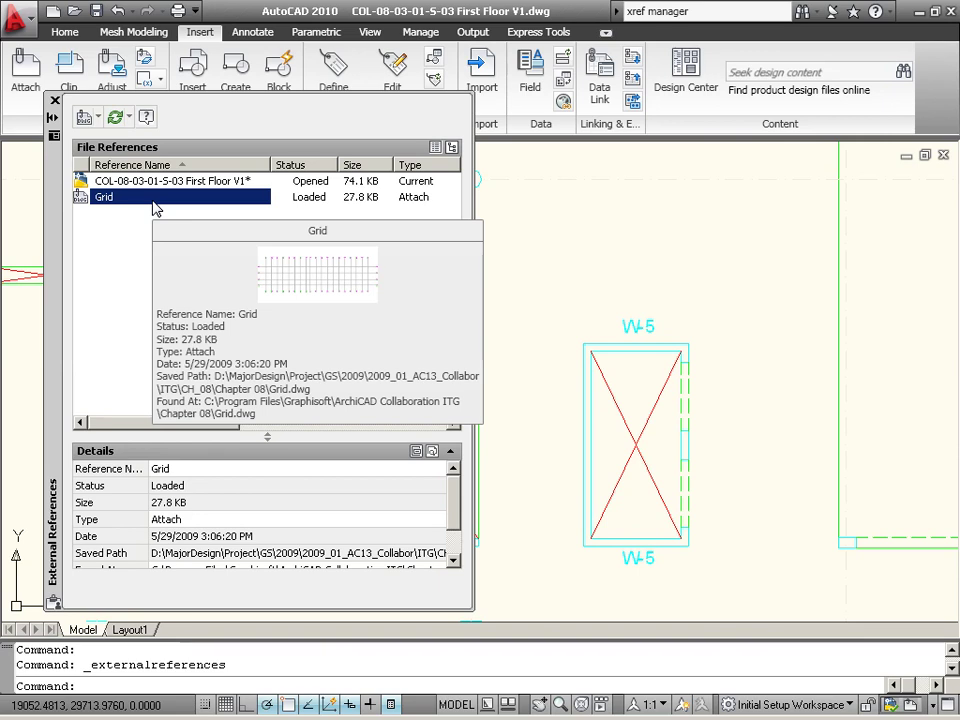
Step: Dismiss the external references list and close the current drawing without saving changes
{"action": "left_click", "coordinate": [55, 100]}
{"action": "left_click", "coordinate": [15, 25]}
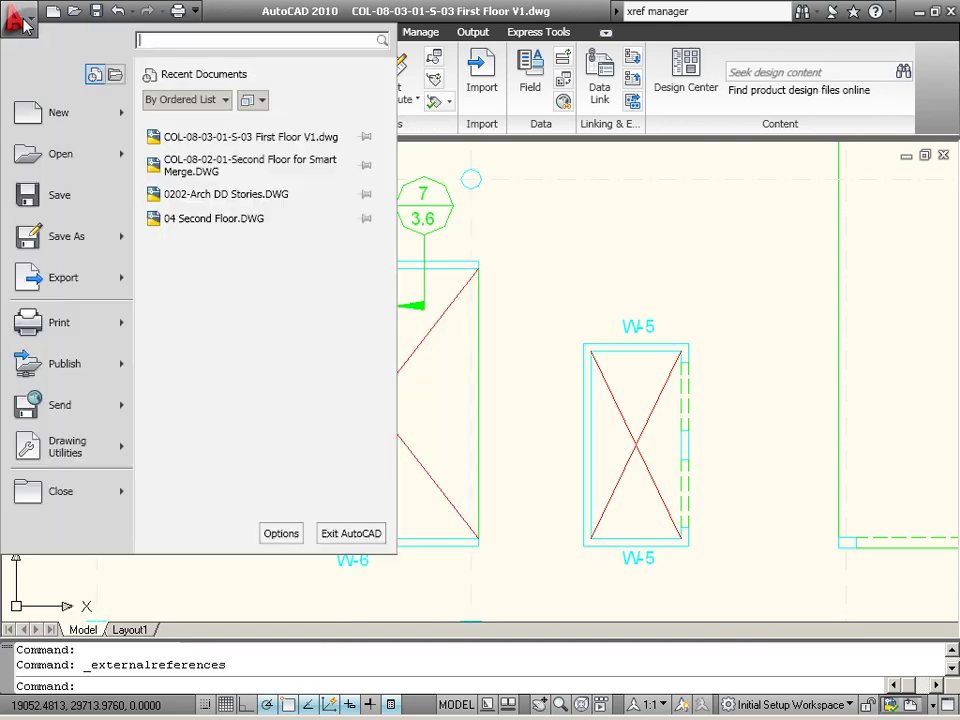
{"action": "mouse_move", "coordinate": [120, 489]}
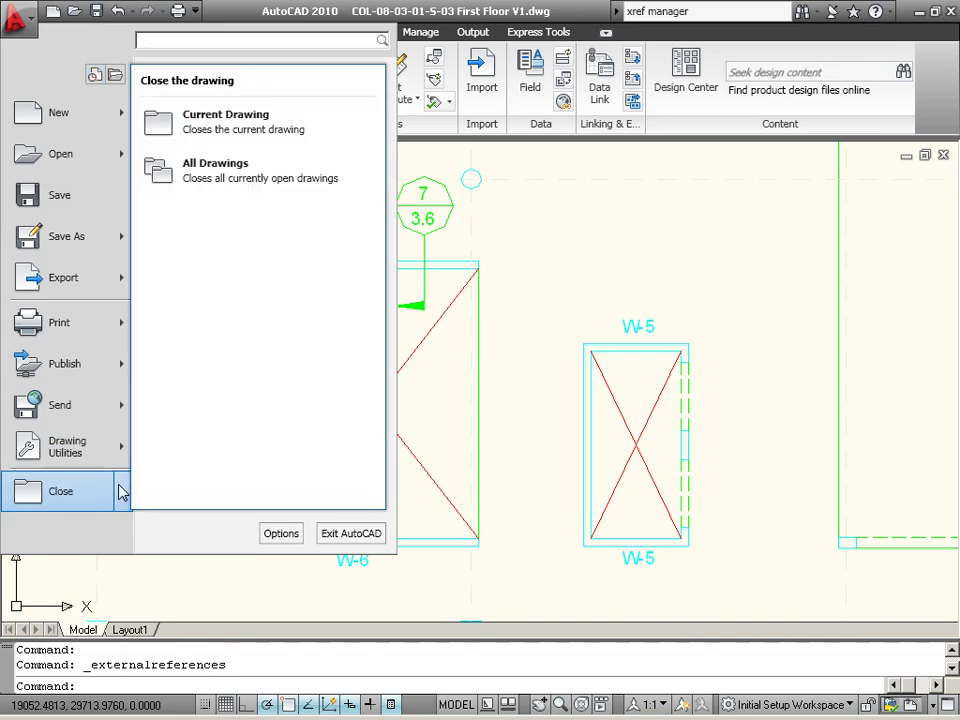
{"action": "left_click", "coordinate": [280, 118]}
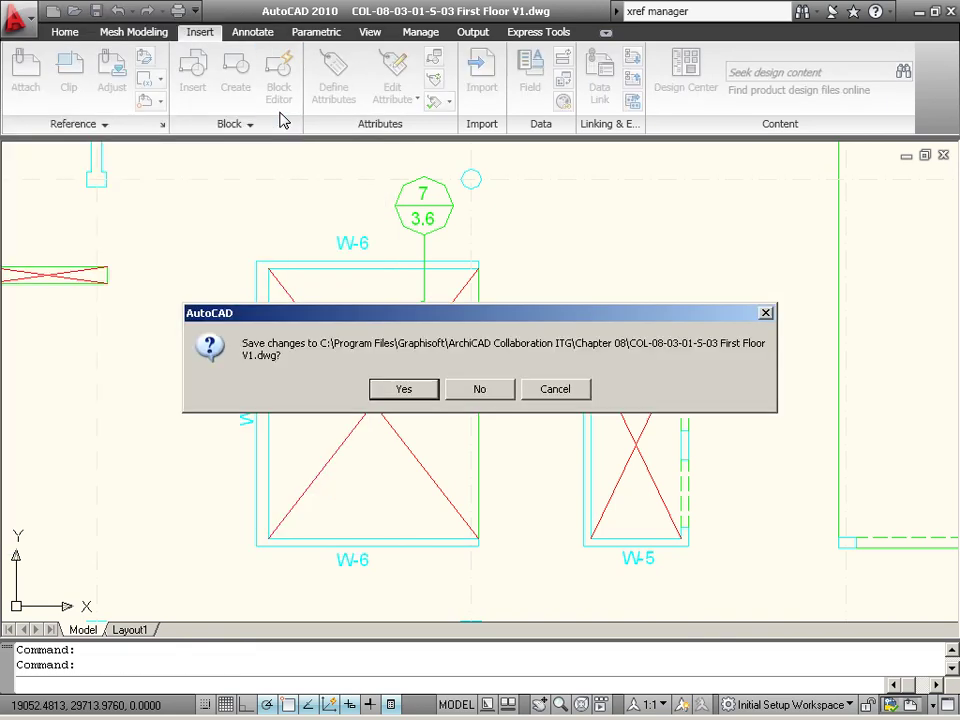
{"action": "left_click", "coordinate": [506, 398]}
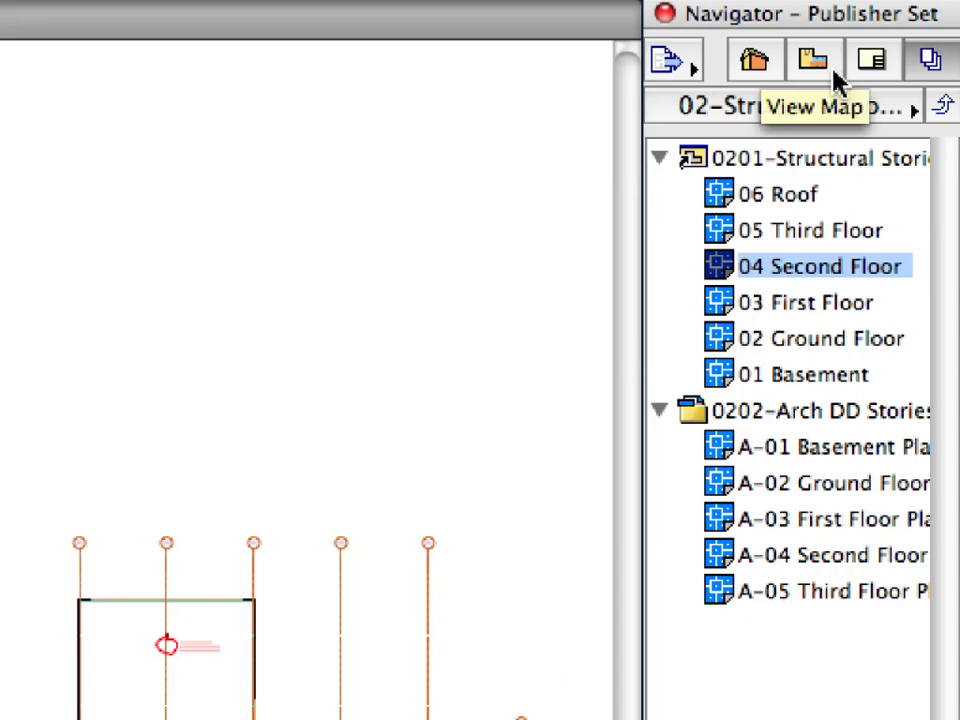
Step: Switch to ArchiCAD and open the saved view 8.3.1 Xref from the Chapter 08 folder
{"action": "left_click", "coordinate": [813, 62]}
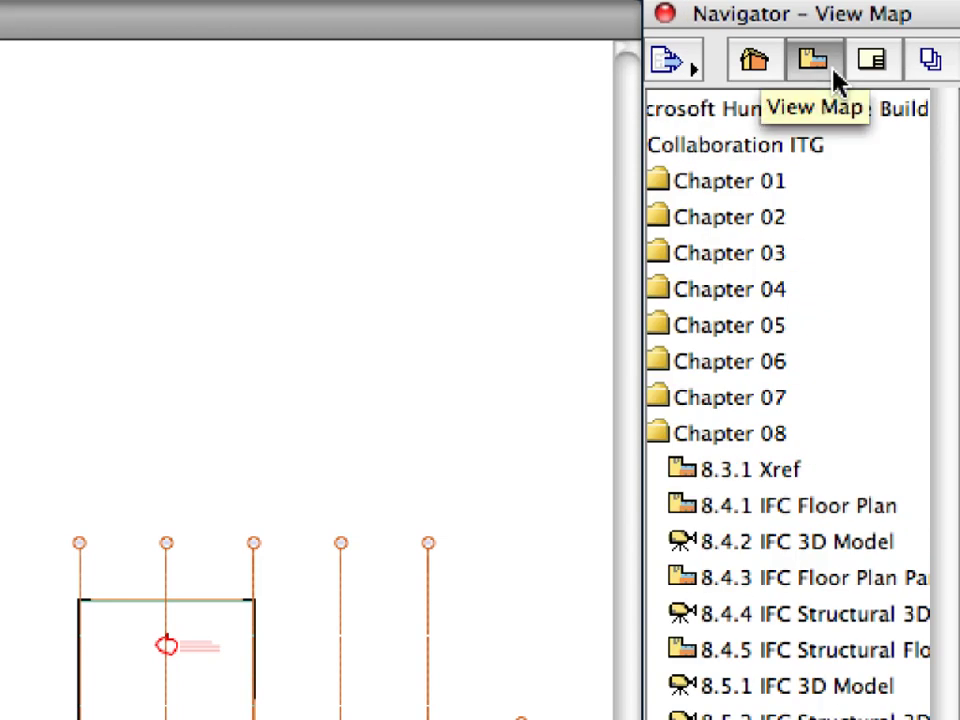
{"action": "left_click", "coordinate": [748, 475]}
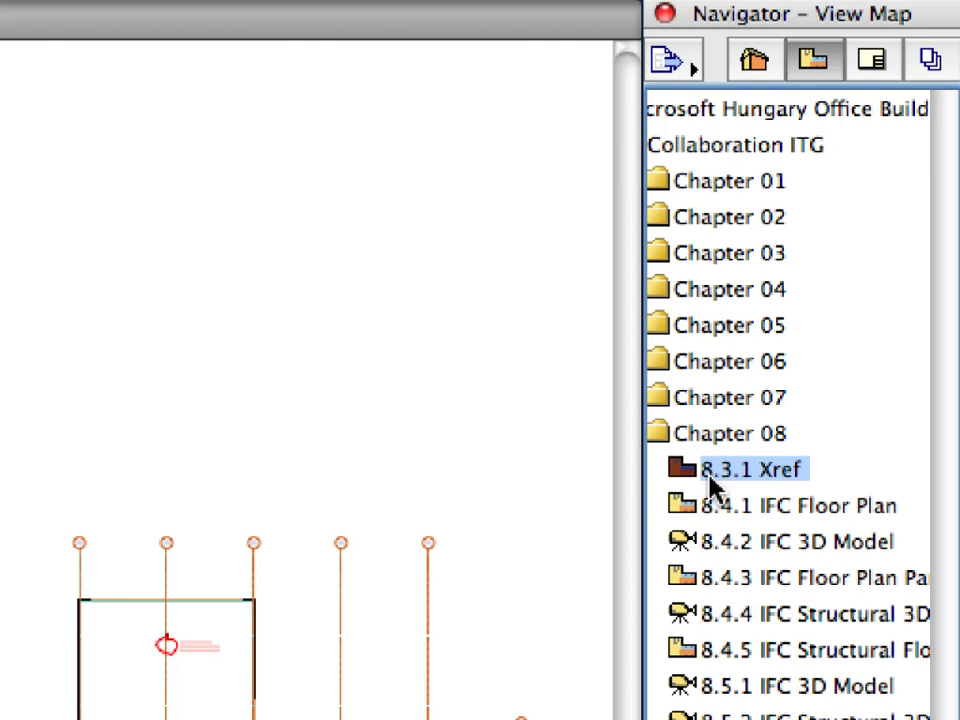
{"action": "double_click", "coordinate": [710, 477]}
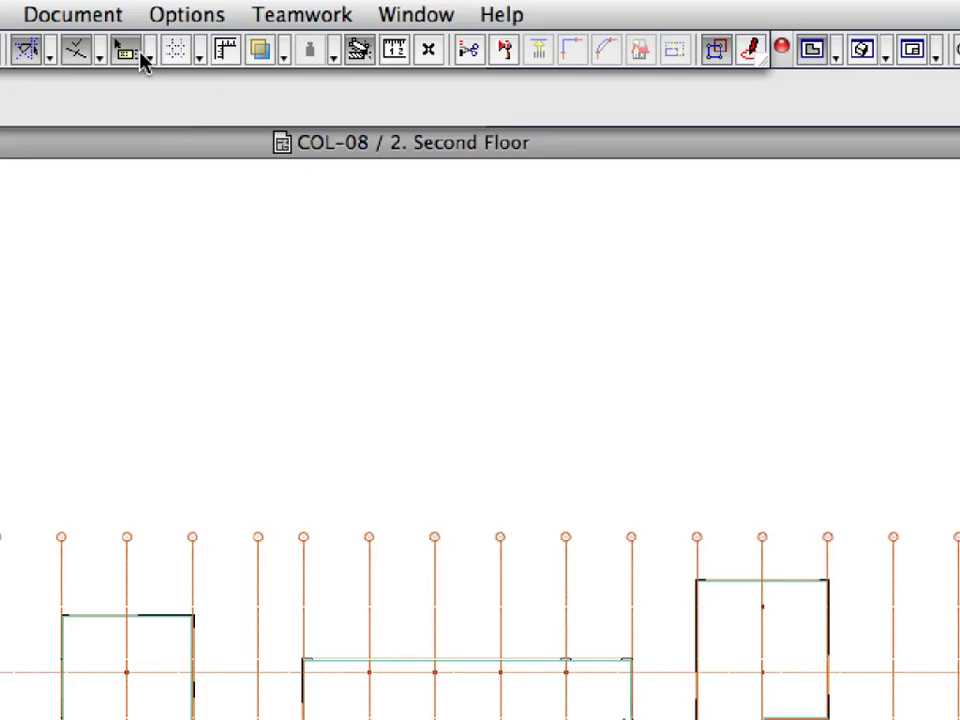
Step: Create an independent worksheet with the reference ID S-03 and the name First Floor
{"action": "left_click", "coordinate": [302, 11]}
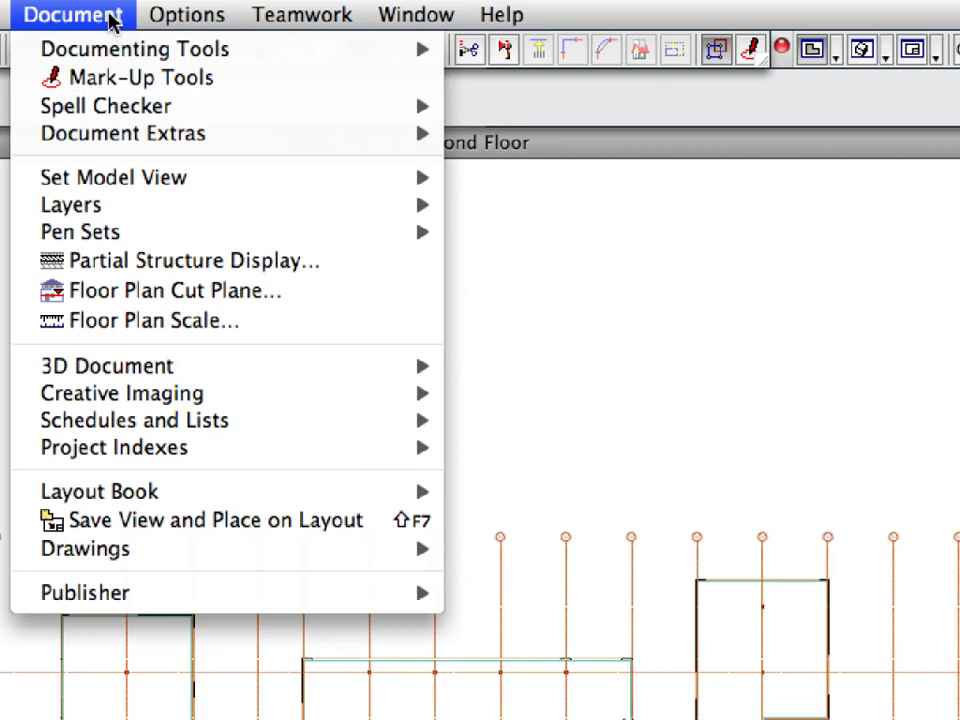
{"action": "mouse_move", "coordinate": [122, 43]}
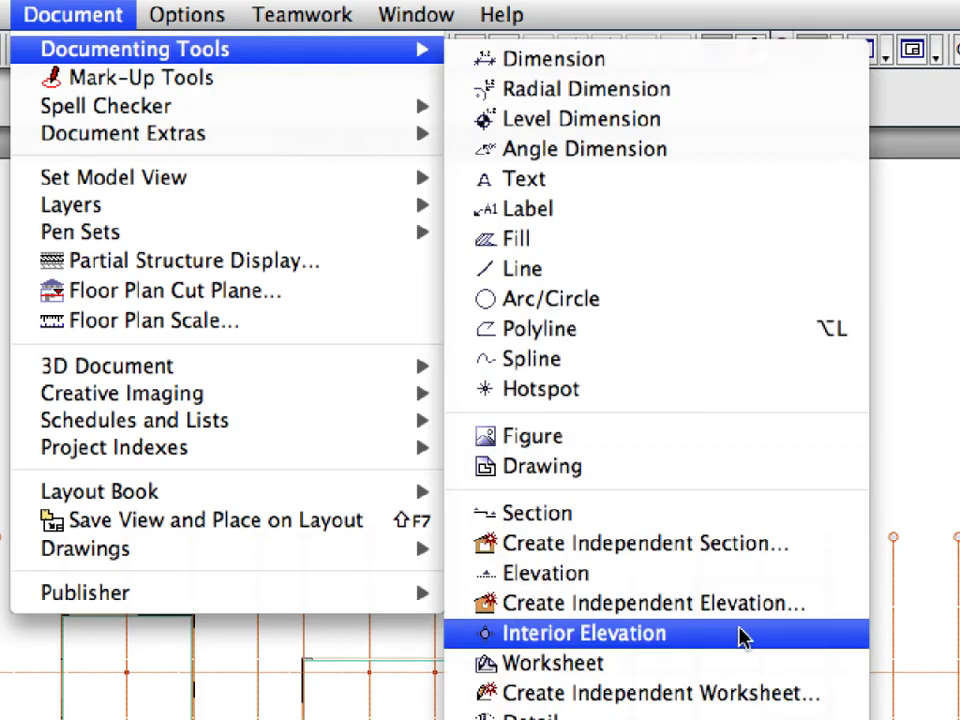
{"action": "left_click", "coordinate": [760, 700]}
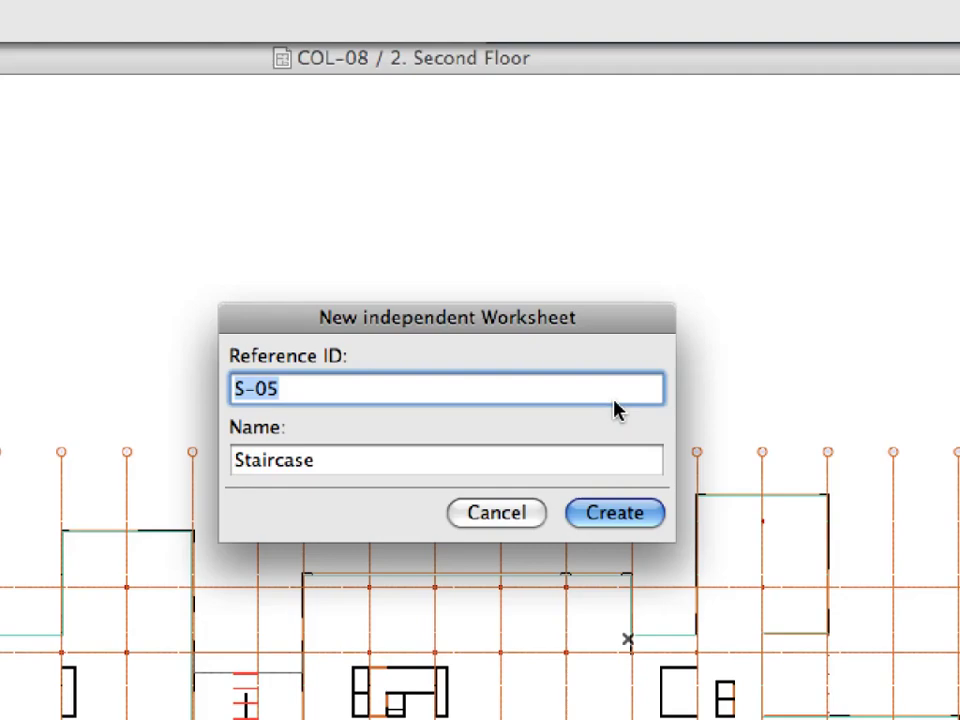
{"action": "key", "text": "Right"}
{"action": "key", "text": "BackSpace"}
{"action": "type", "text": "3"}
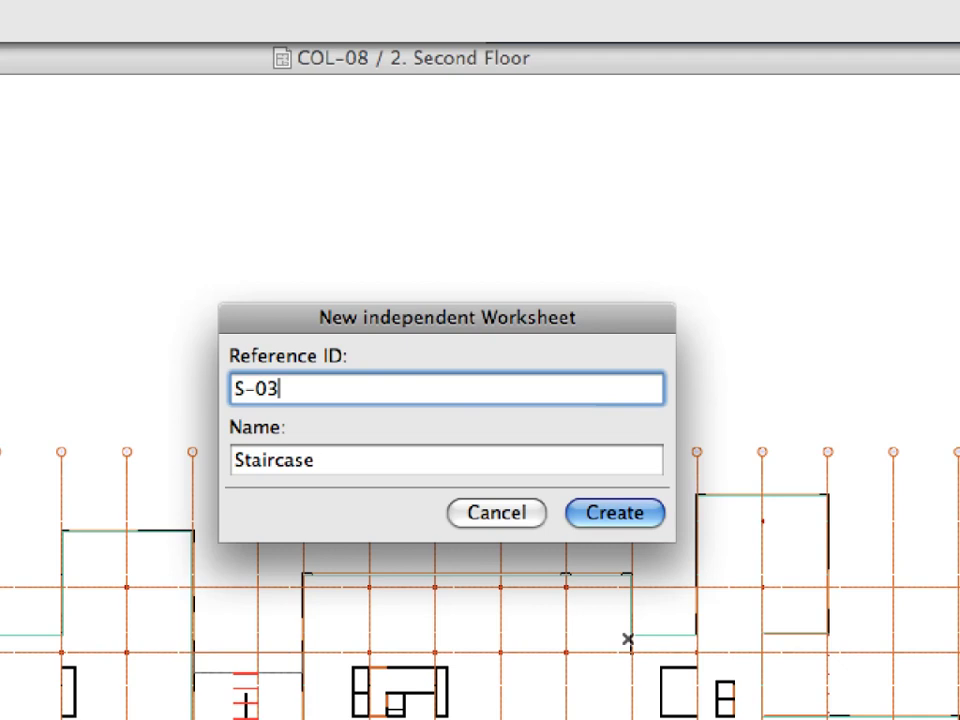
{"action": "key", "text": "Tab"}
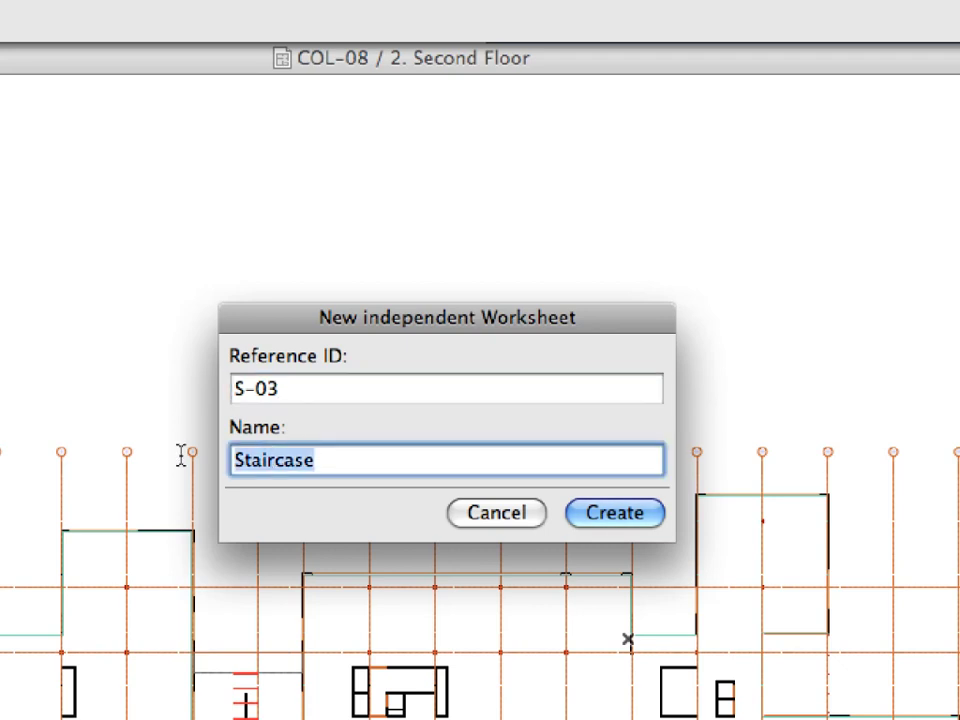
{"action": "type", "text": "First Floor"}
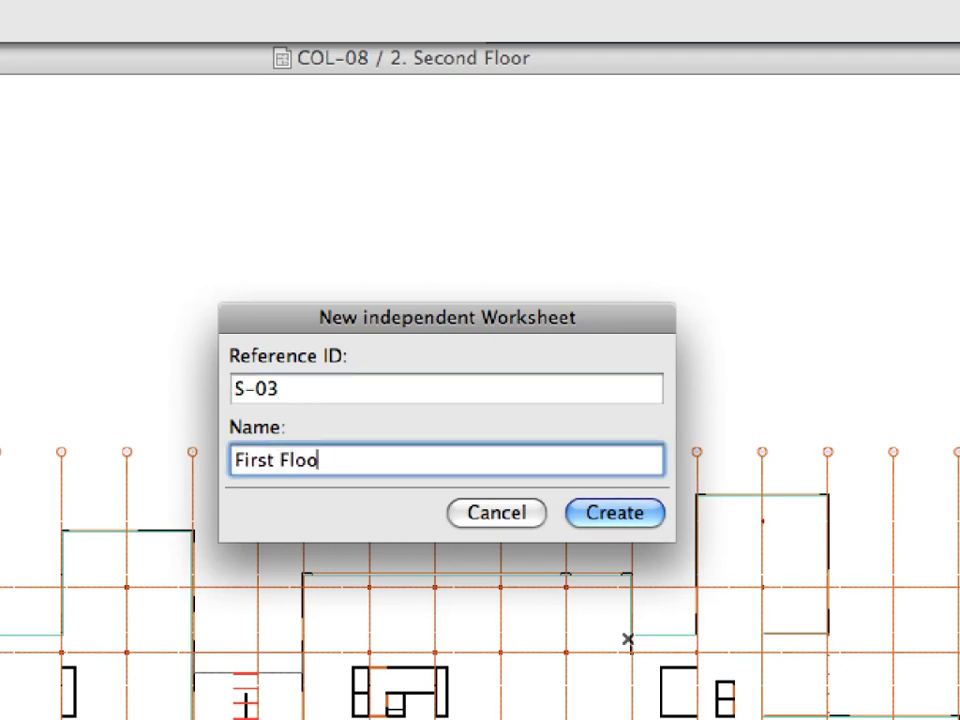
{"action": "left_click", "coordinate": [628, 518]}
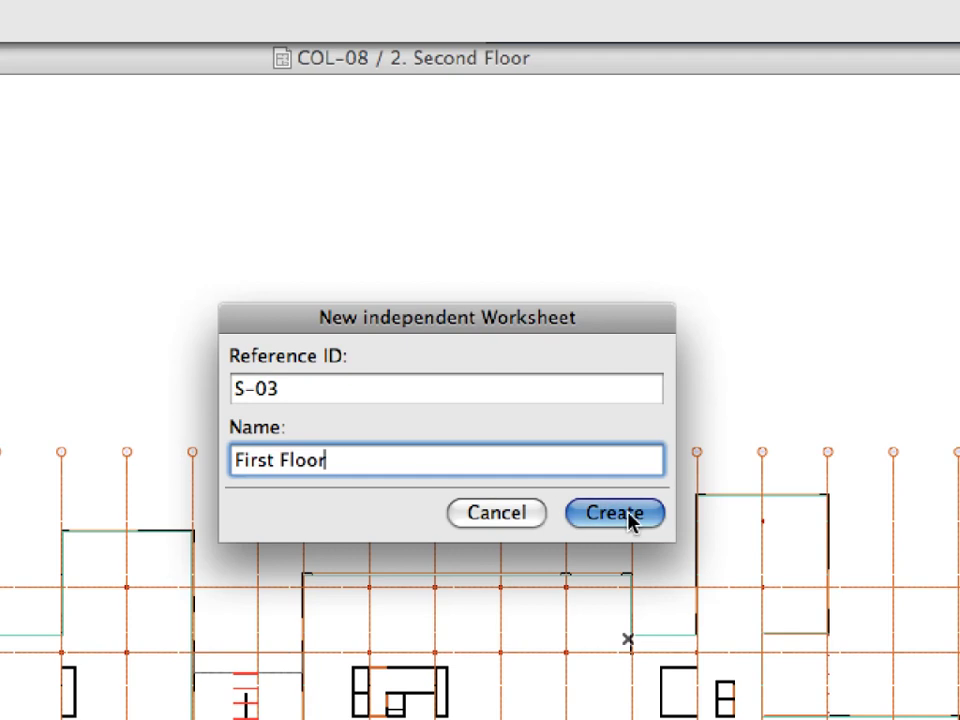
{"action": "left_click", "coordinate": [628, 516]}
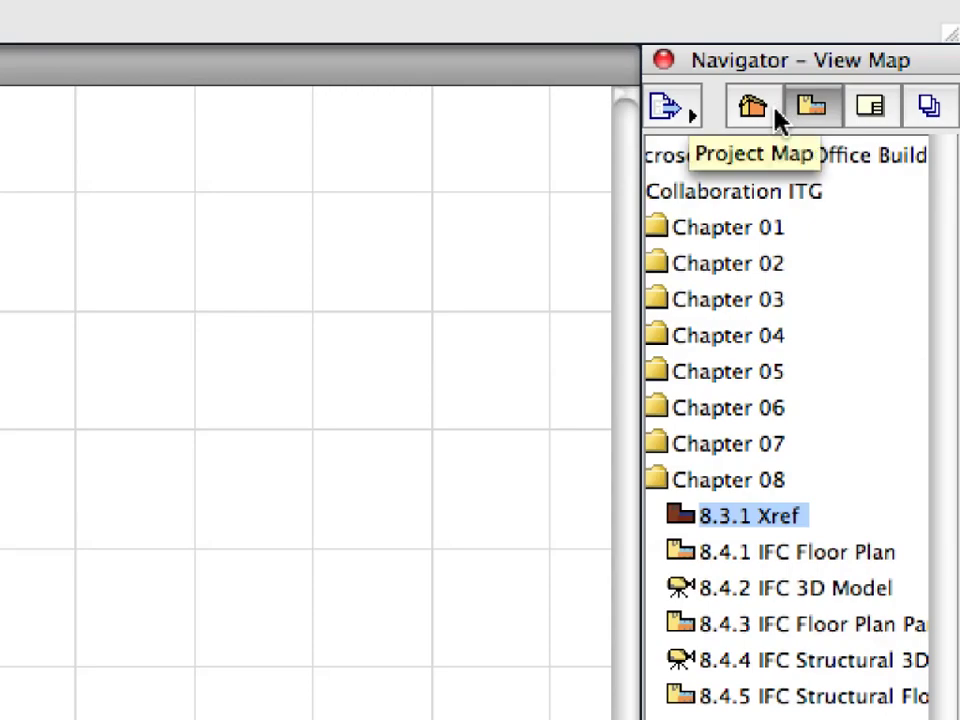
Step: Locate the S-03 First Floor worksheet among the project's worksheets and select it
{"action": "left_click", "coordinate": [777, 113]}
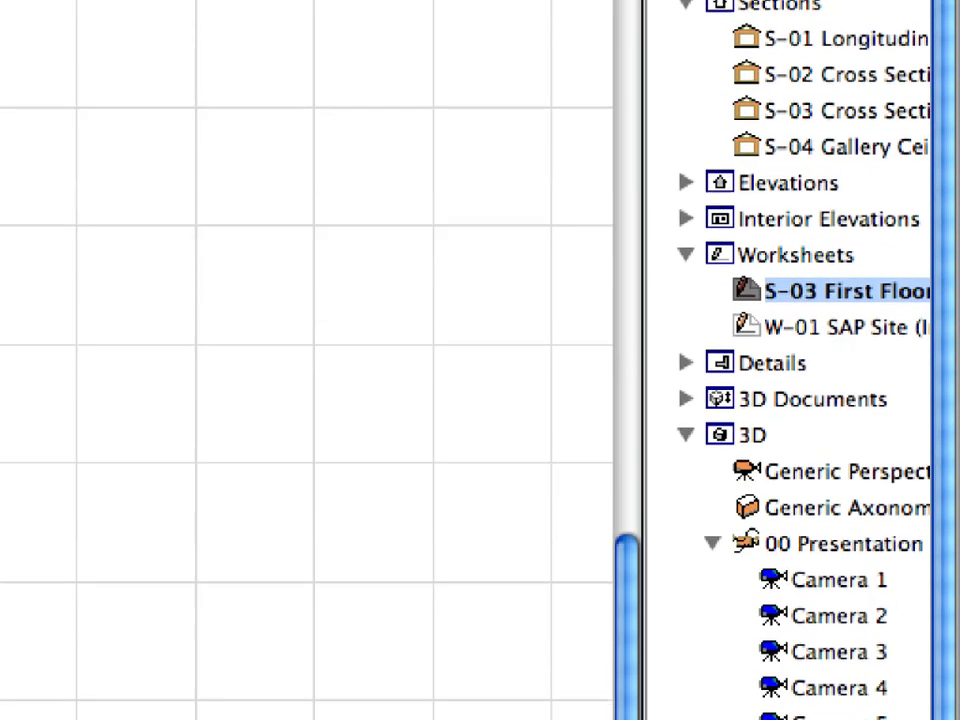
{"action": "left_click", "coordinate": [825, 189]}
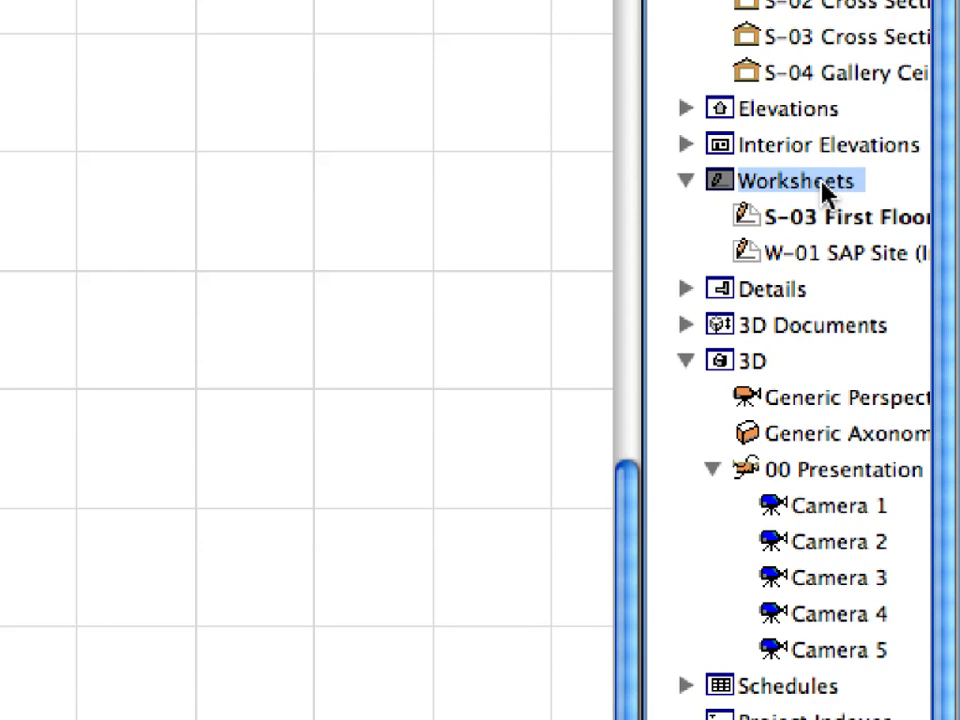
{"action": "left_click", "coordinate": [746, 222]}
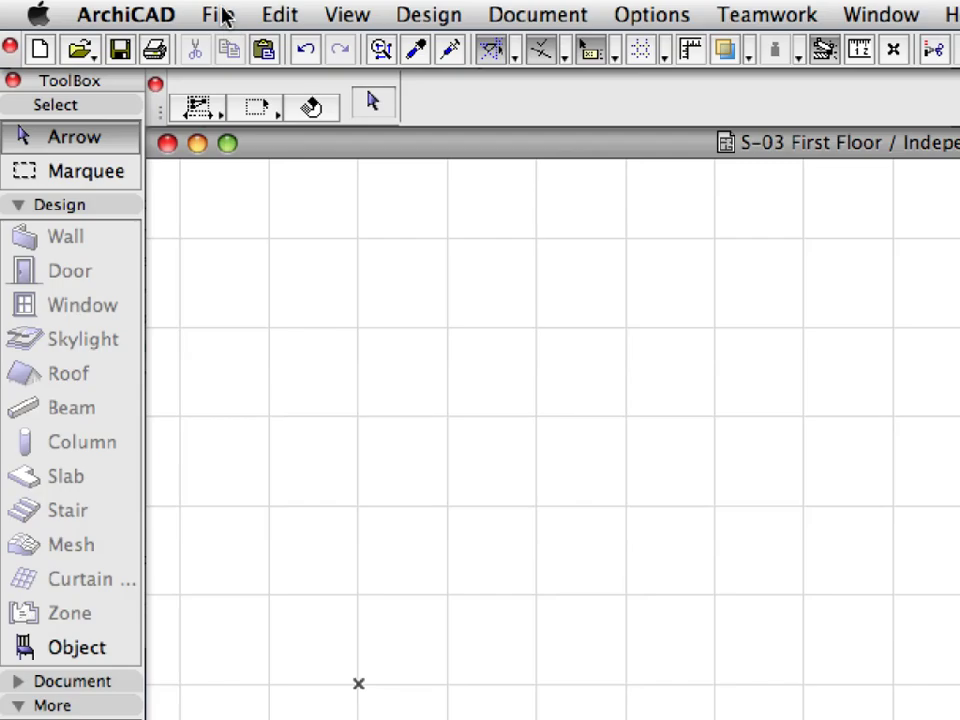
Step: Start attaching a new xref, choose COL-08-03-01-S-03 First Floor V1.dwg as its source, and skip all missing font files
{"action": "left_click", "coordinate": [116, 7]}
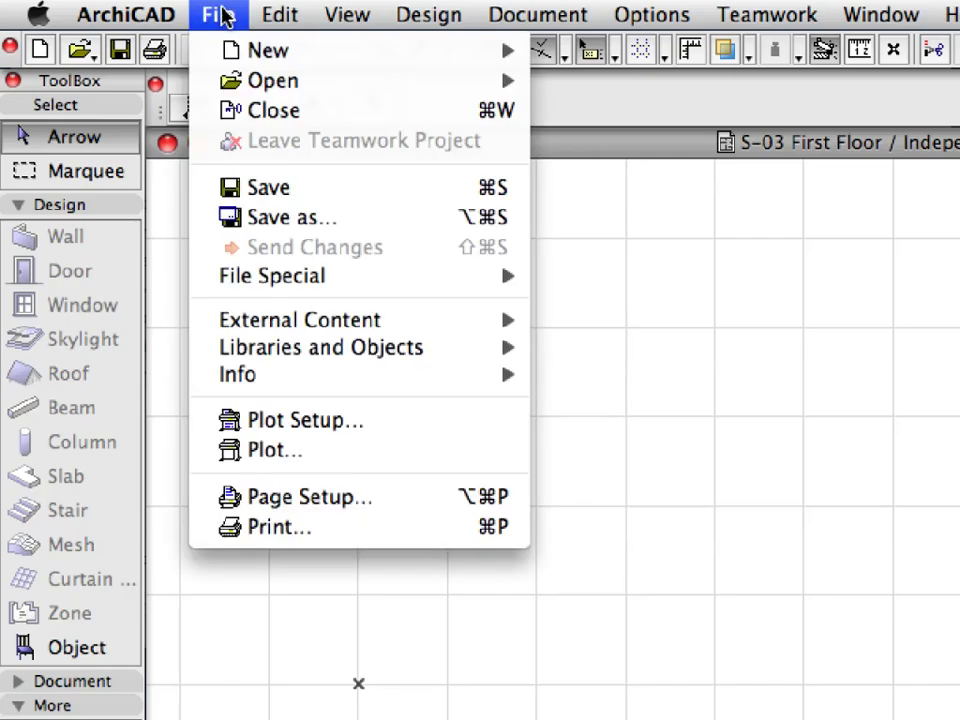
{"action": "mouse_move", "coordinate": [402, 322]}
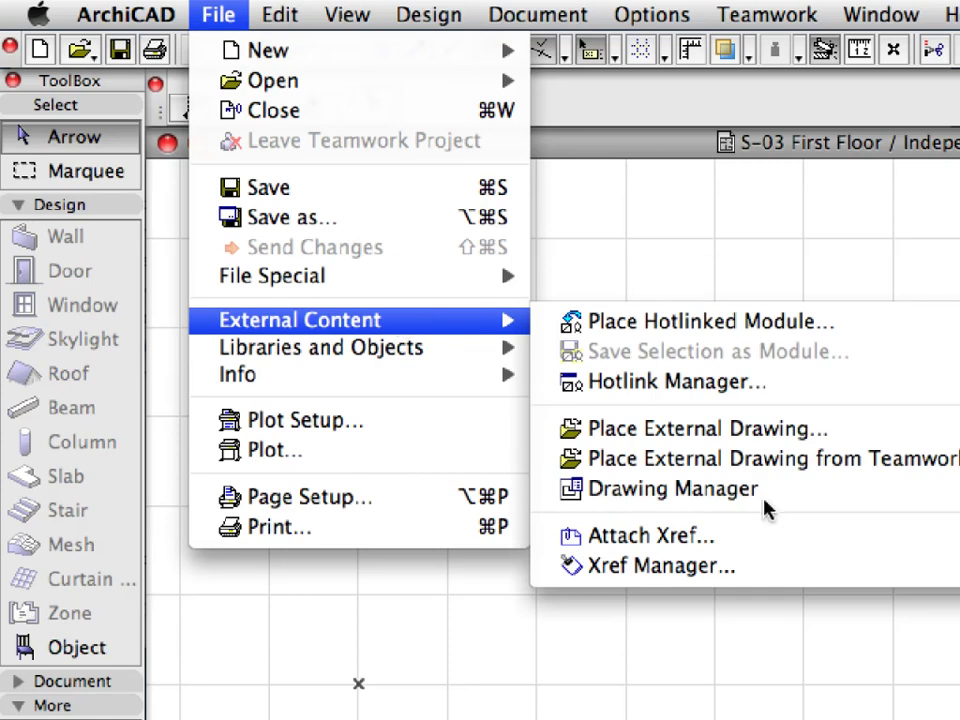
{"action": "left_click", "coordinate": [808, 542]}
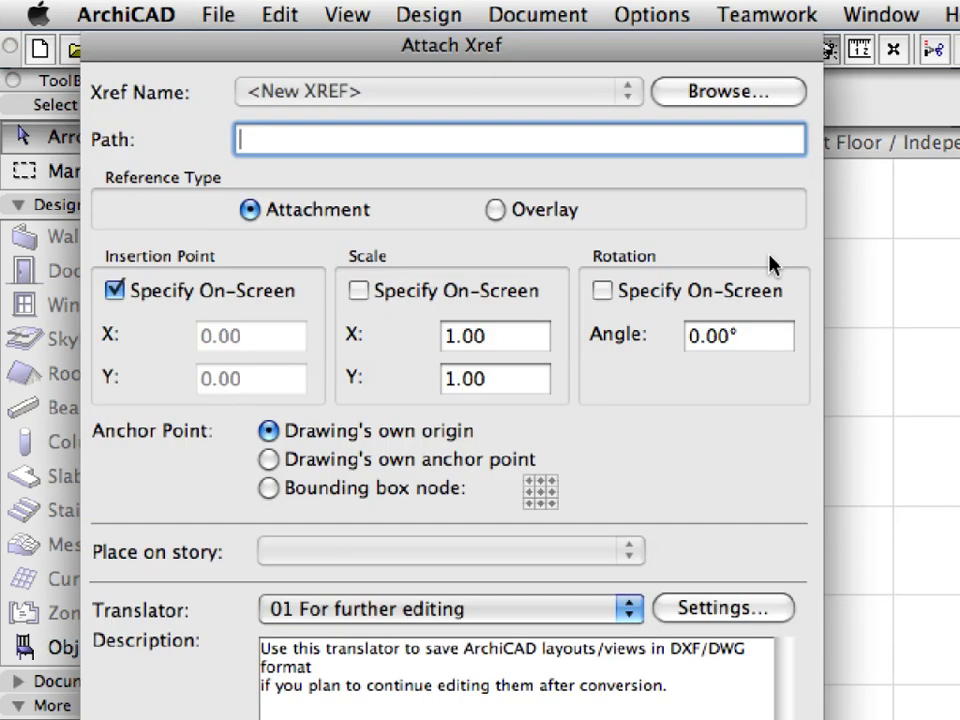
{"action": "left_click", "coordinate": [782, 104]}
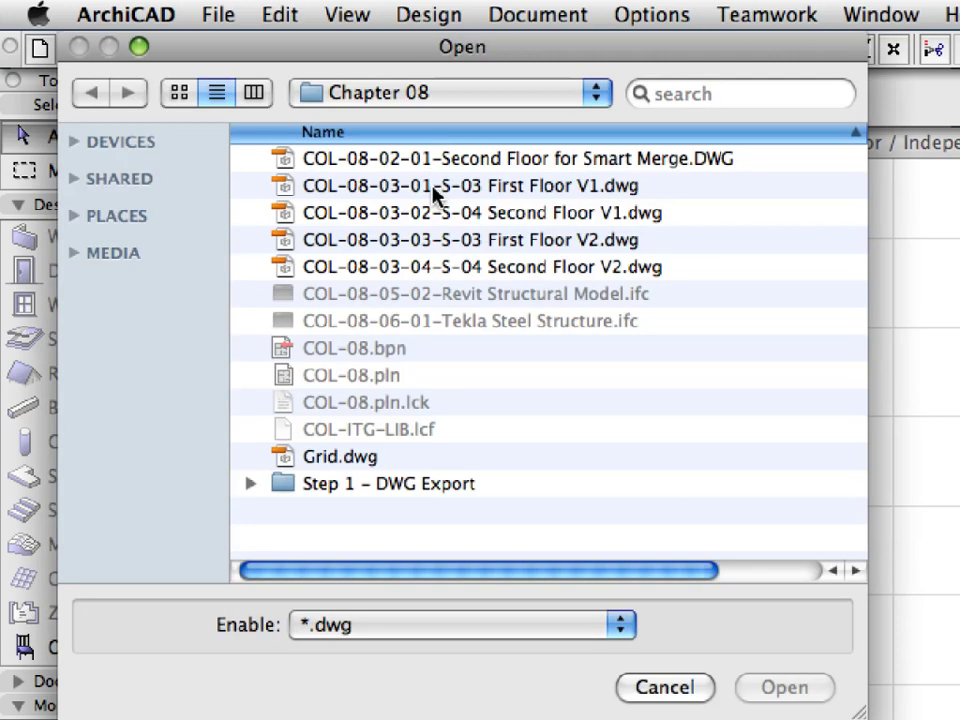
{"action": "left_click", "coordinate": [435, 190]}
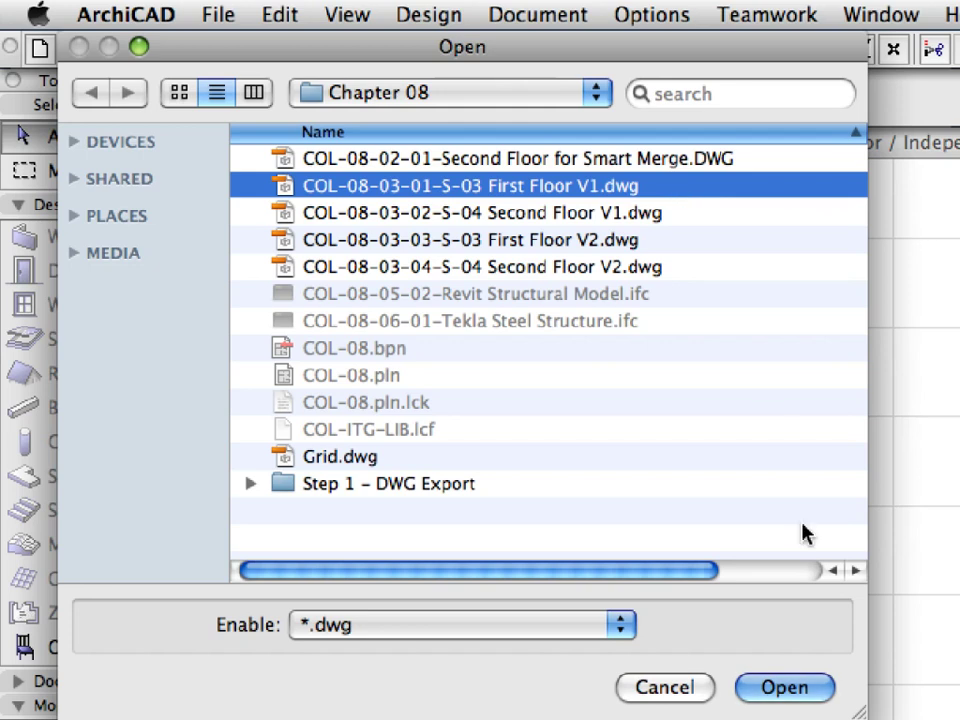
{"action": "left_click", "coordinate": [825, 688]}
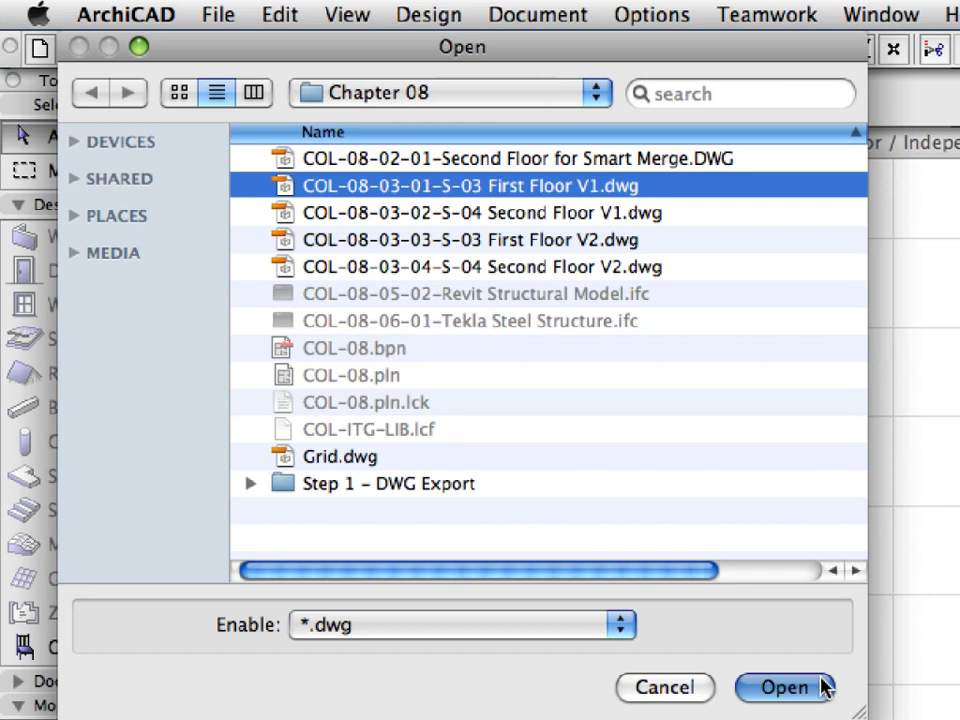
{"action": "left_click", "coordinate": [825, 688]}
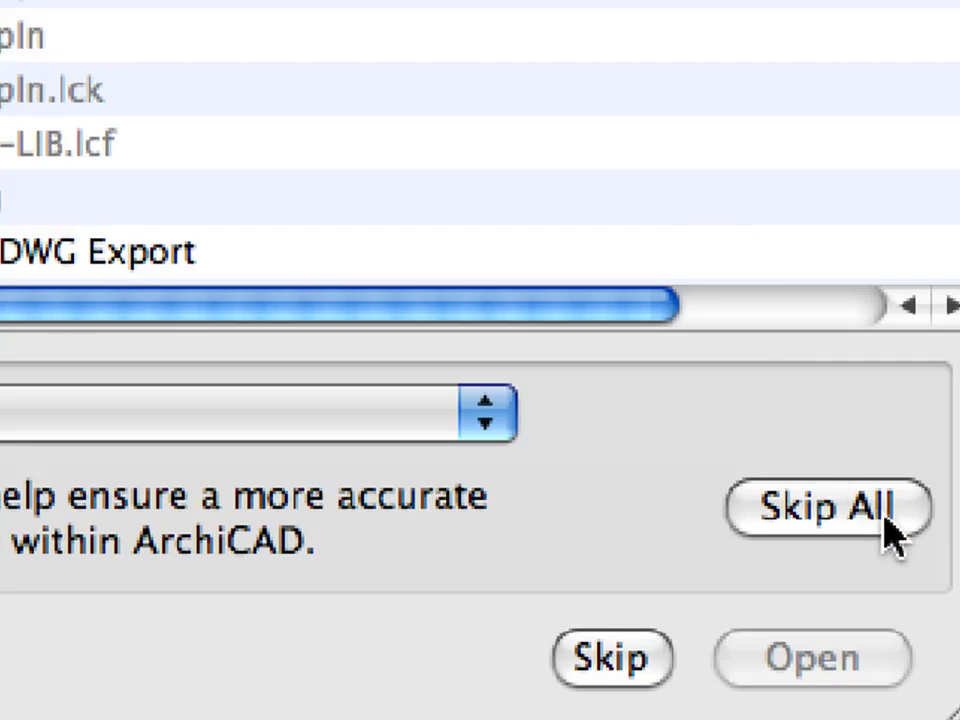
{"action": "left_click", "coordinate": [885, 530]}
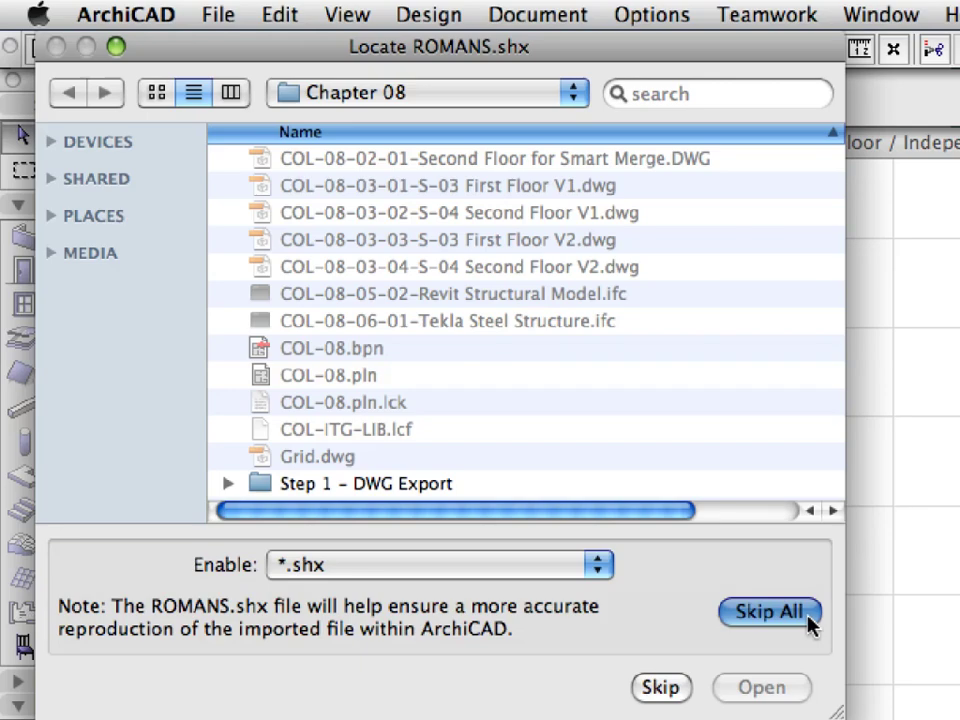
{"action": "left_click", "coordinate": [808, 618]}
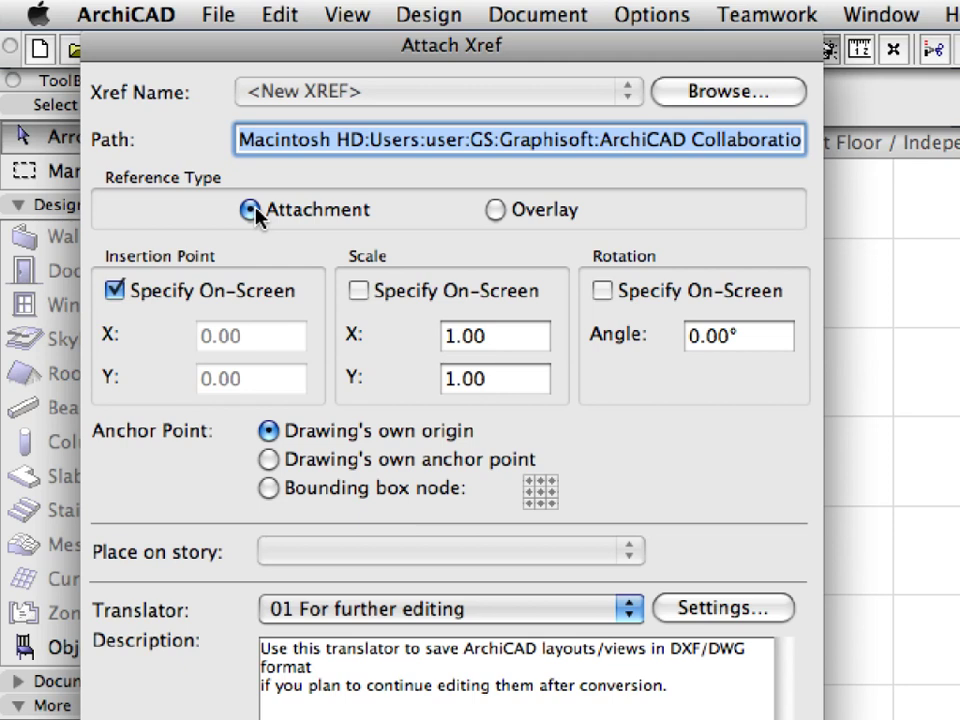
Step: Attach the first floor xref at fixed insertion point 0.00, 0.00 using the translator 02 For editable import, and fit the drawing in the window
{"action": "left_click", "coordinate": [114, 292]}
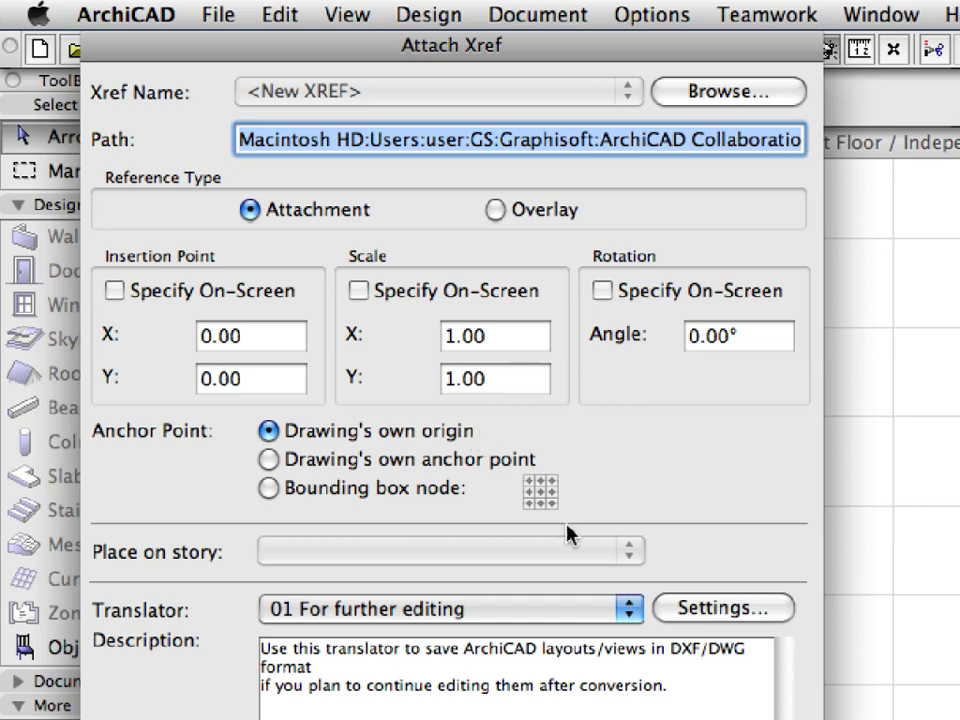
{"action": "left_click", "coordinate": [626, 608]}
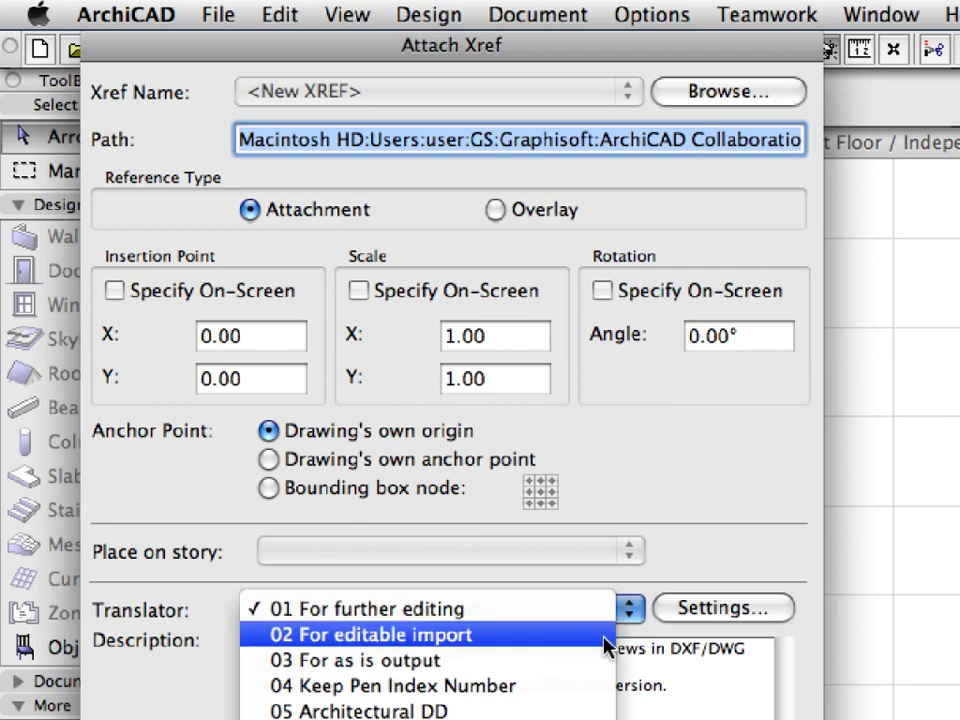
{"action": "left_click", "coordinate": [604, 636]}
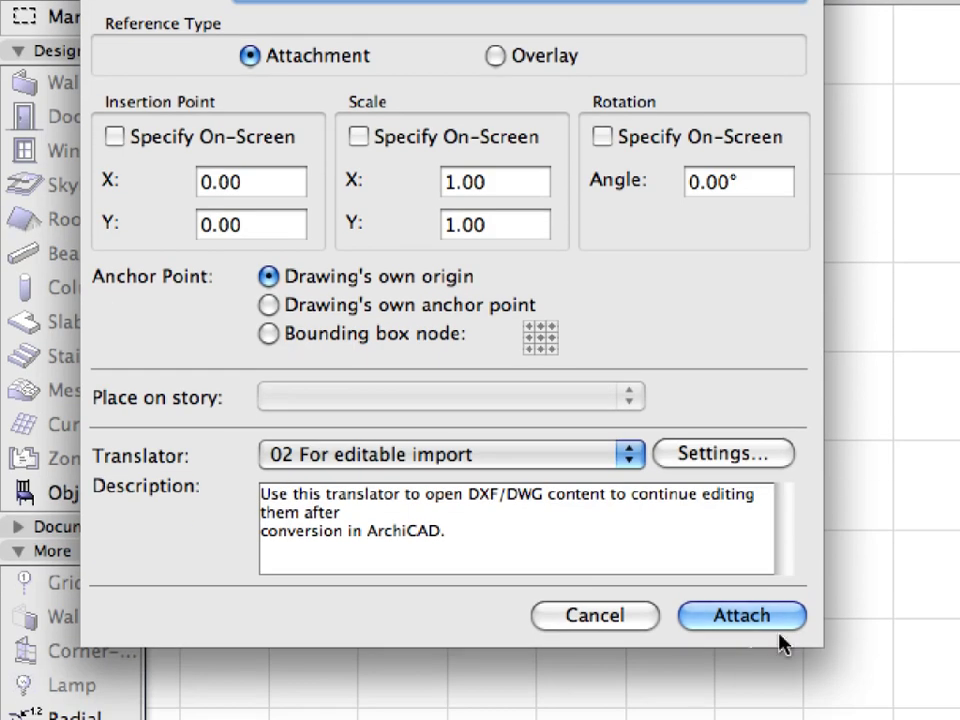
{"action": "left_click", "coordinate": [788, 622]}
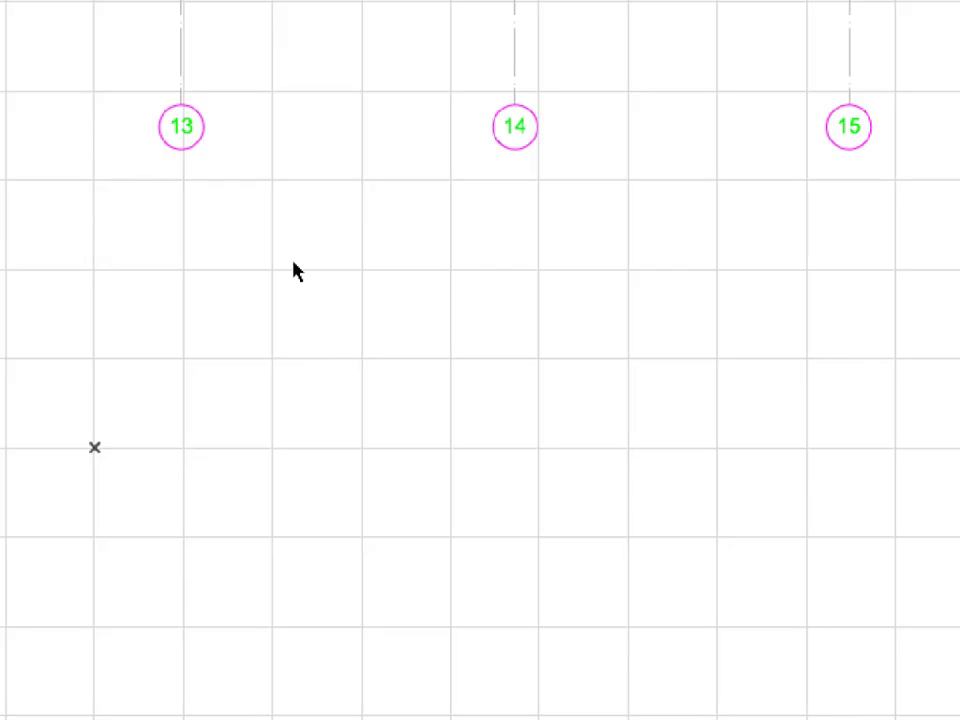
{"action": "right_click", "coordinate": [558, 352]}
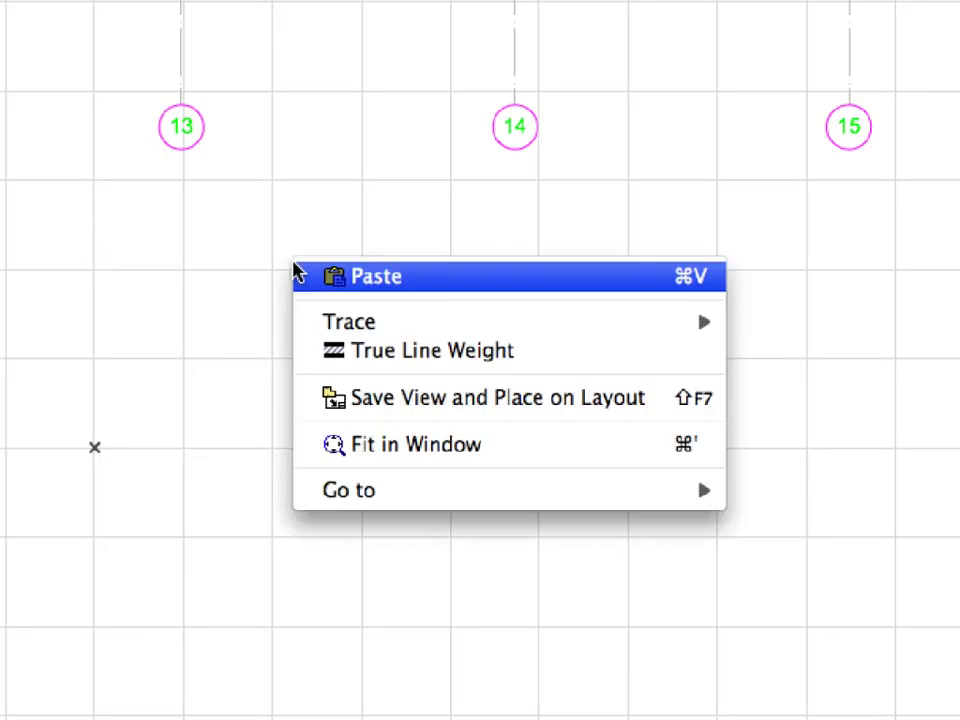
{"action": "left_click", "coordinate": [535, 455]}
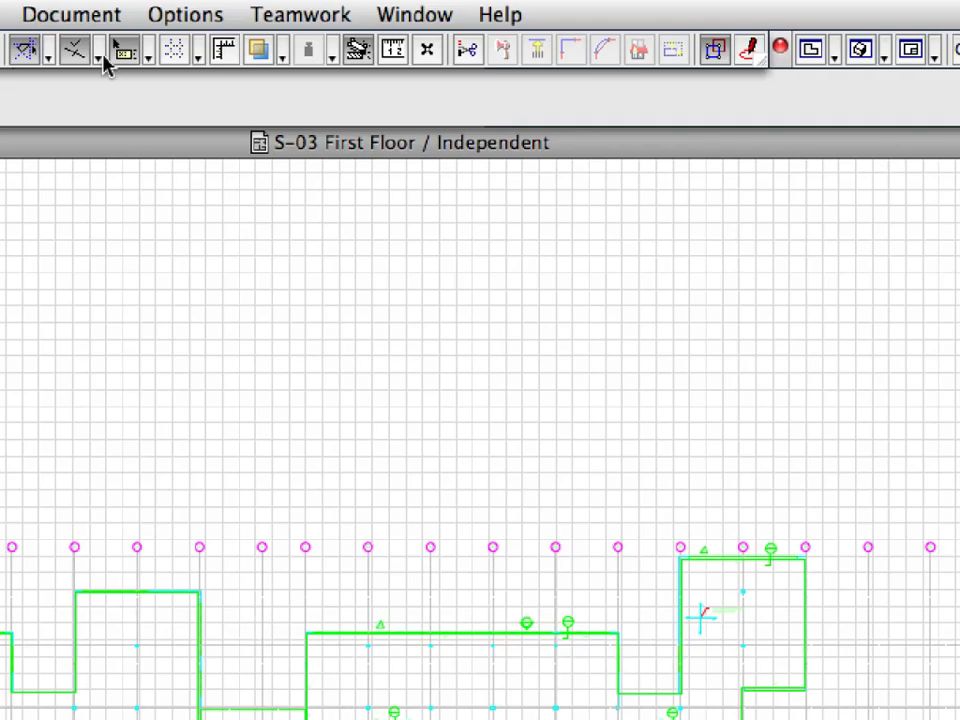
Step: Create another independent worksheet with the reference ID S-04 and the name Second Floor
{"action": "left_click", "coordinate": [298, 9]}
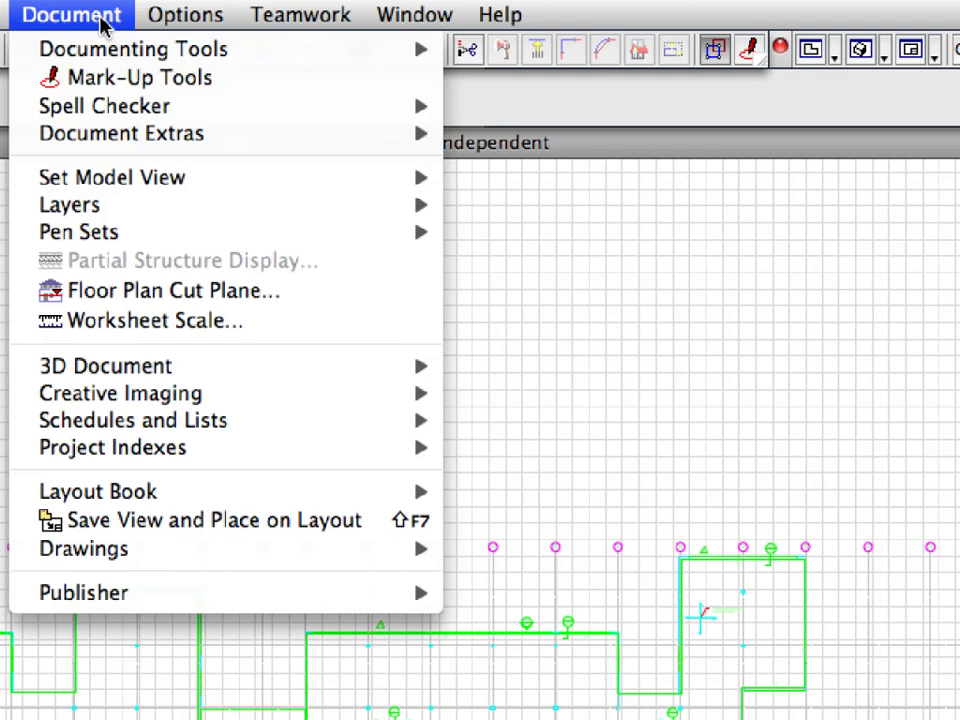
{"action": "mouse_move", "coordinate": [100, 47]}
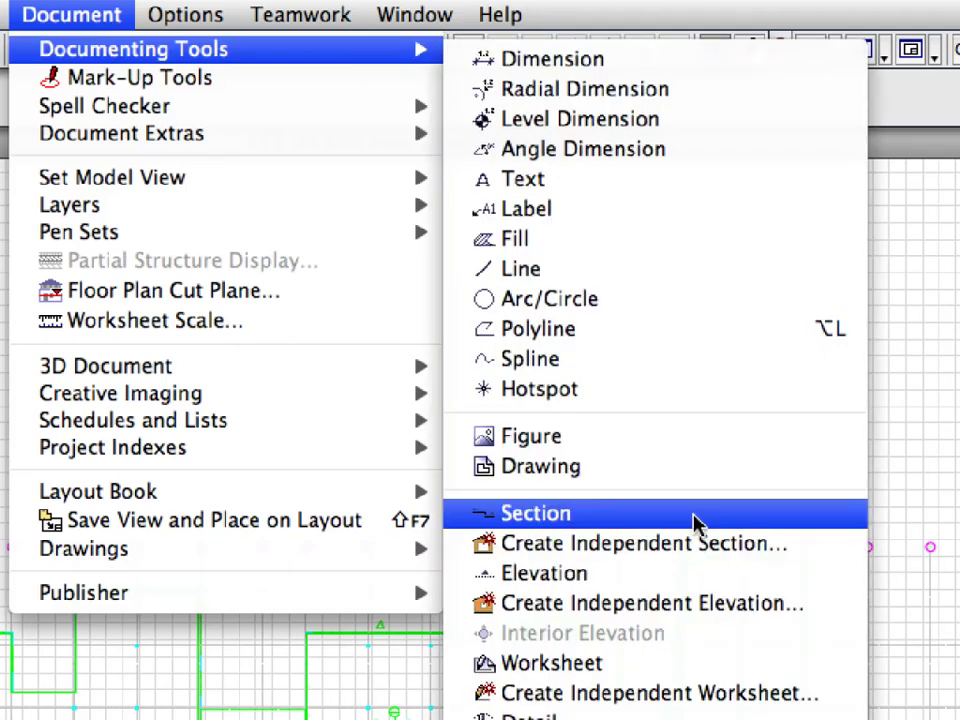
{"action": "left_click", "coordinate": [843, 697]}
{"action": "left_click_drag", "start_coordinate": [364, 330], "coordinate": [231, 330]}
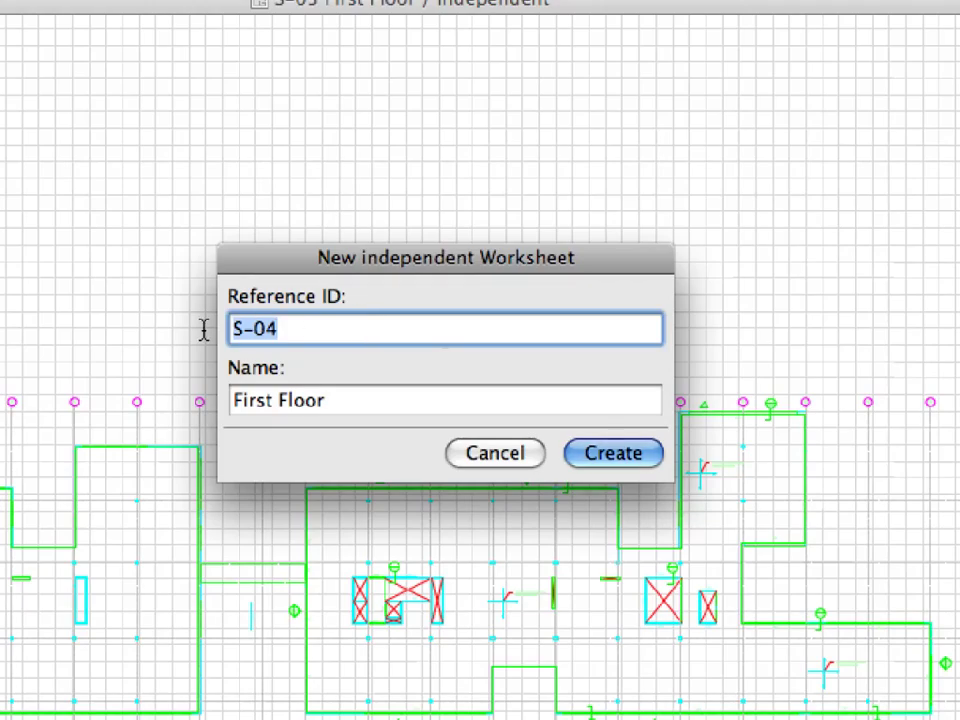
{"action": "left_click", "coordinate": [252, 399]}
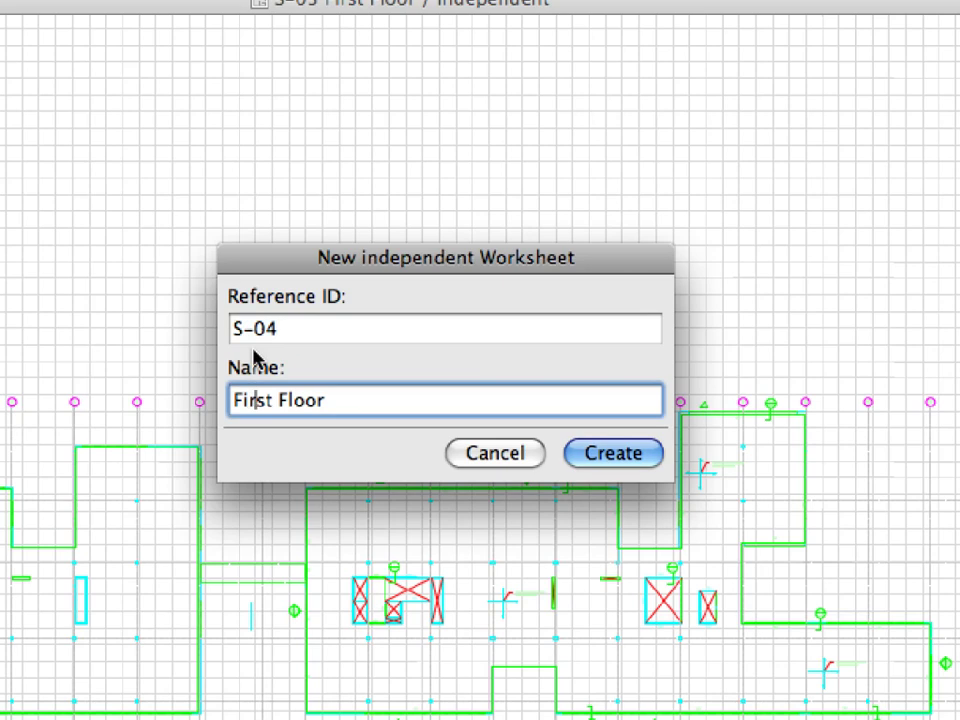
{"action": "double_click", "coordinate": [252, 399]}
{"action": "type", "text": "Secon"}
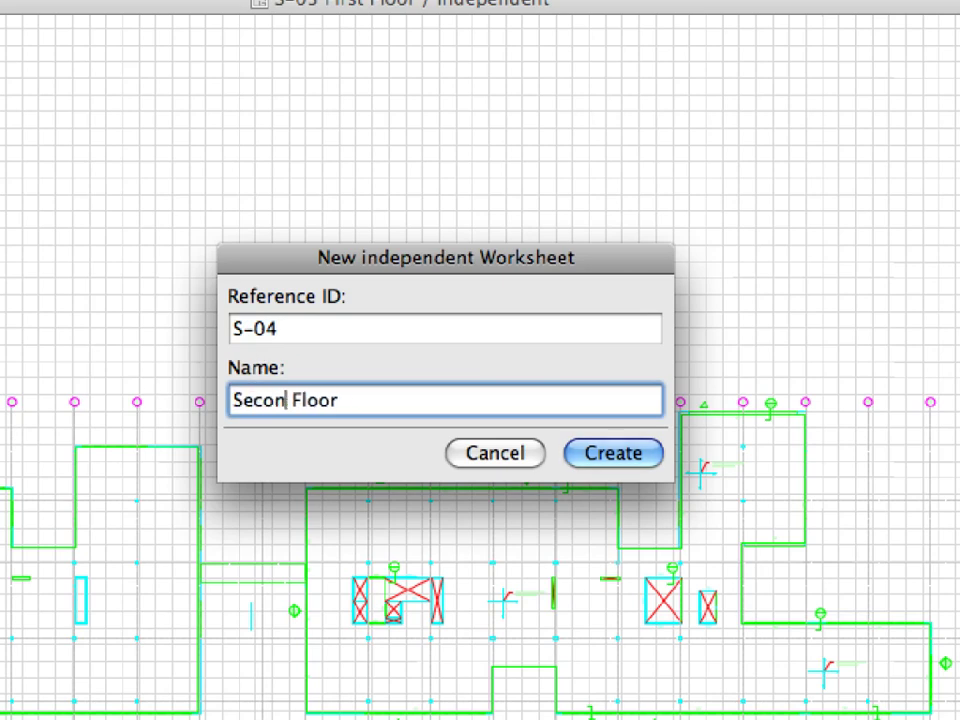
{"action": "type", "text": "d"}
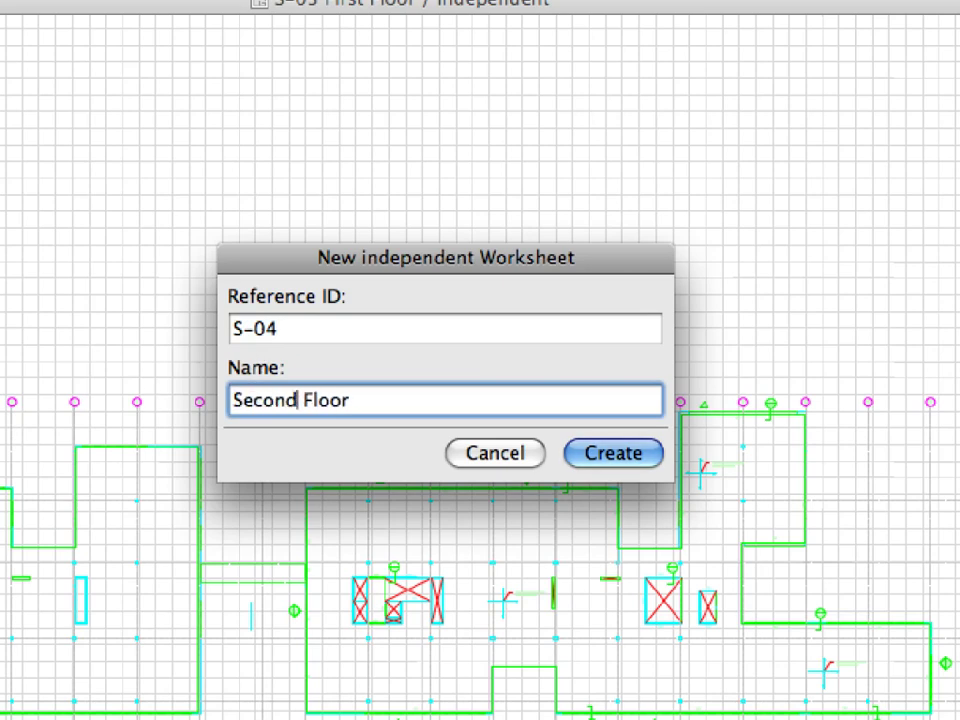
{"action": "left_click", "coordinate": [655, 462]}
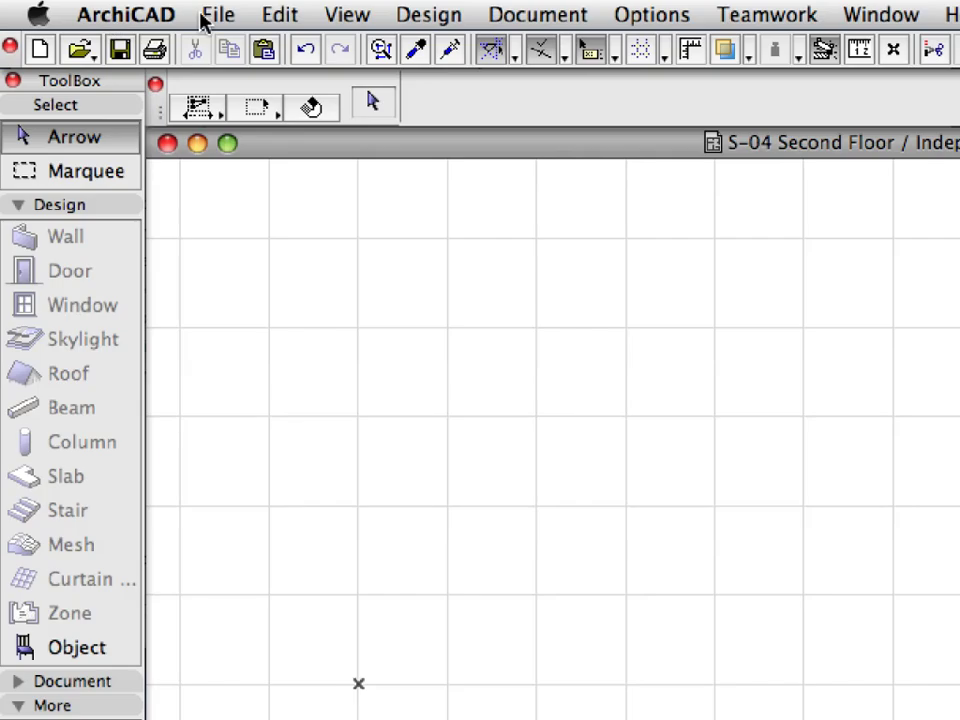
Step: Examine the attached first floor xref in the Xref Manager, including its list details and its nested references in the tree view
{"action": "left_click", "coordinate": [114, 9]}
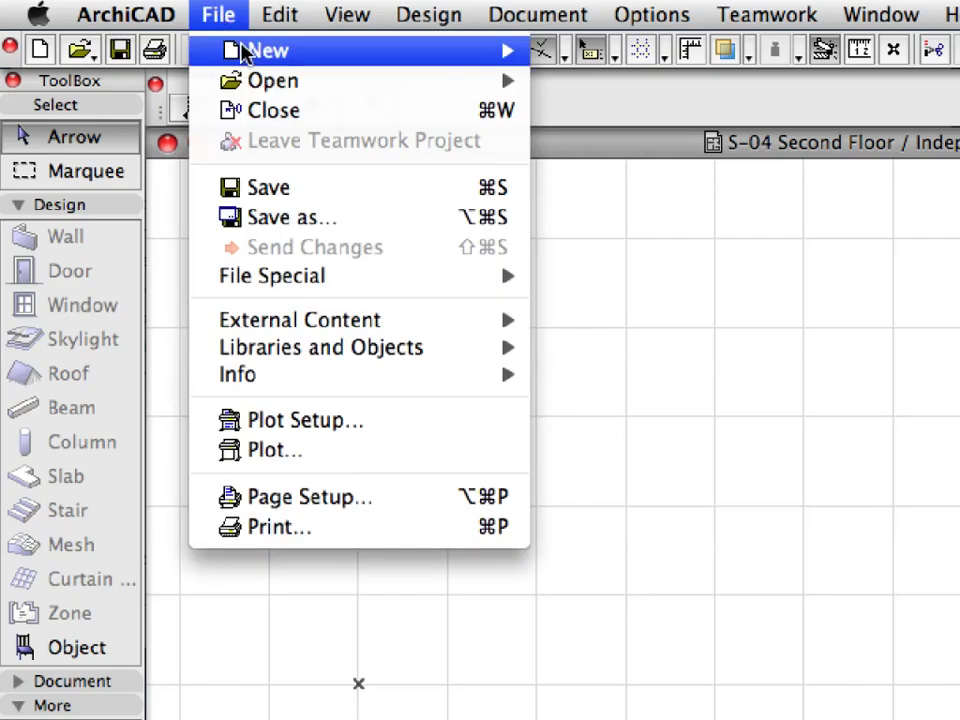
{"action": "mouse_move", "coordinate": [506, 320]}
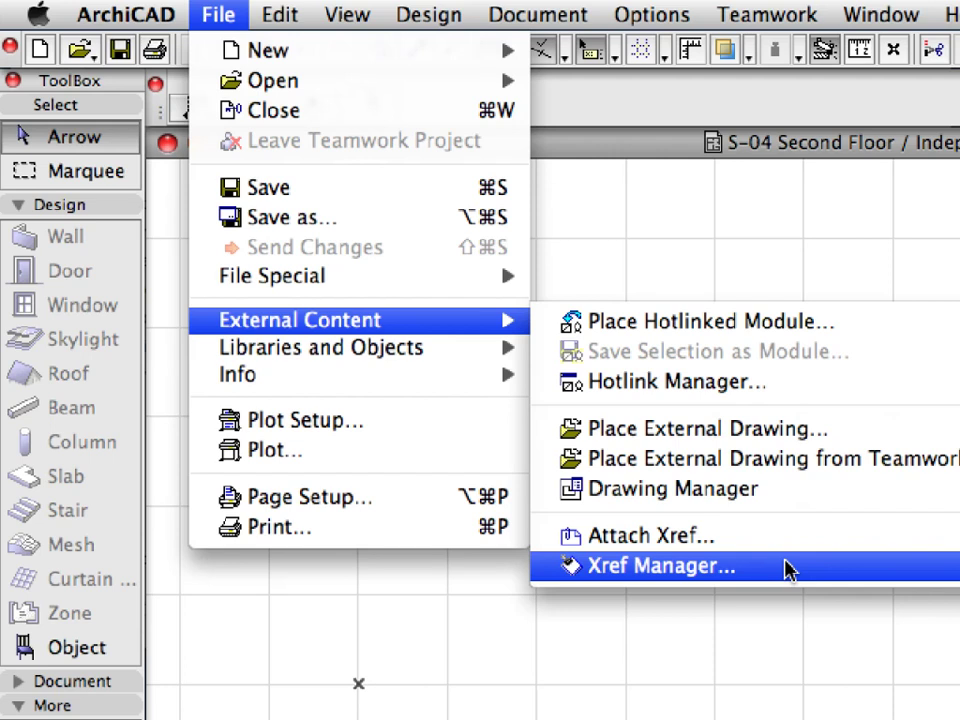
{"action": "left_click", "coordinate": [787, 568]}
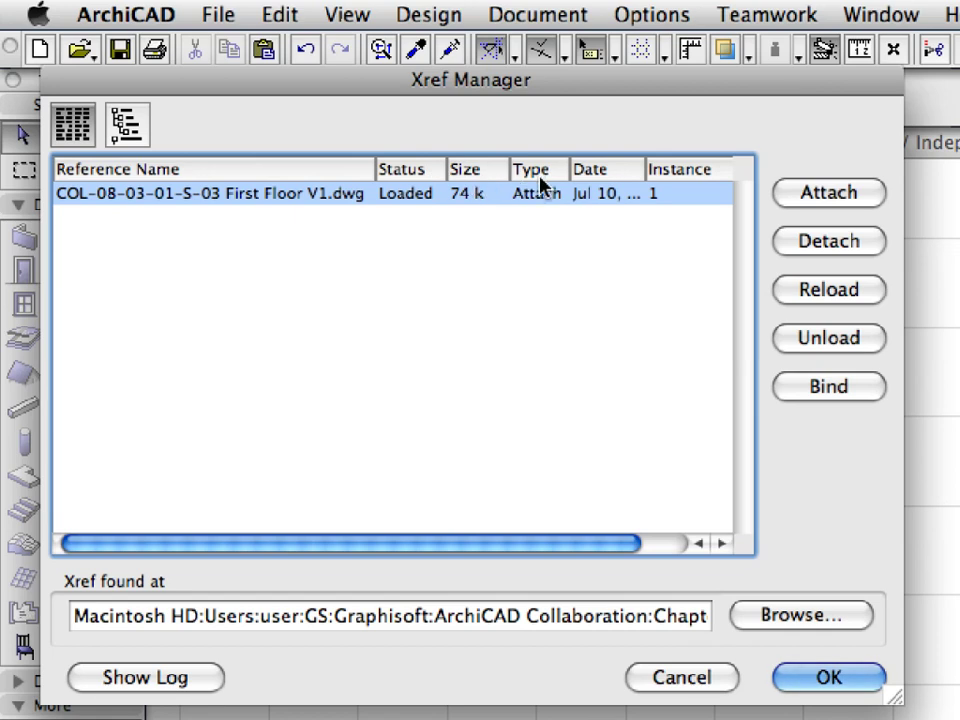
{"action": "left_click_drag", "start_coordinate": [570, 170], "coordinate": [578, 170]}
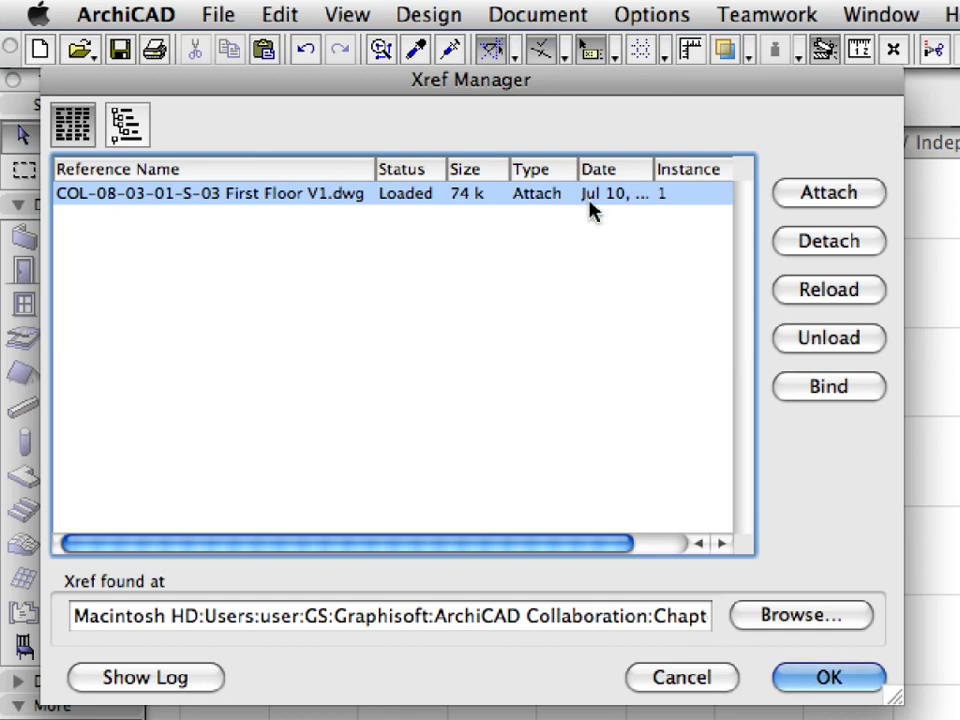
{"action": "mouse_move", "coordinate": [686, 201]}
{"action": "left_click", "coordinate": [126, 132]}
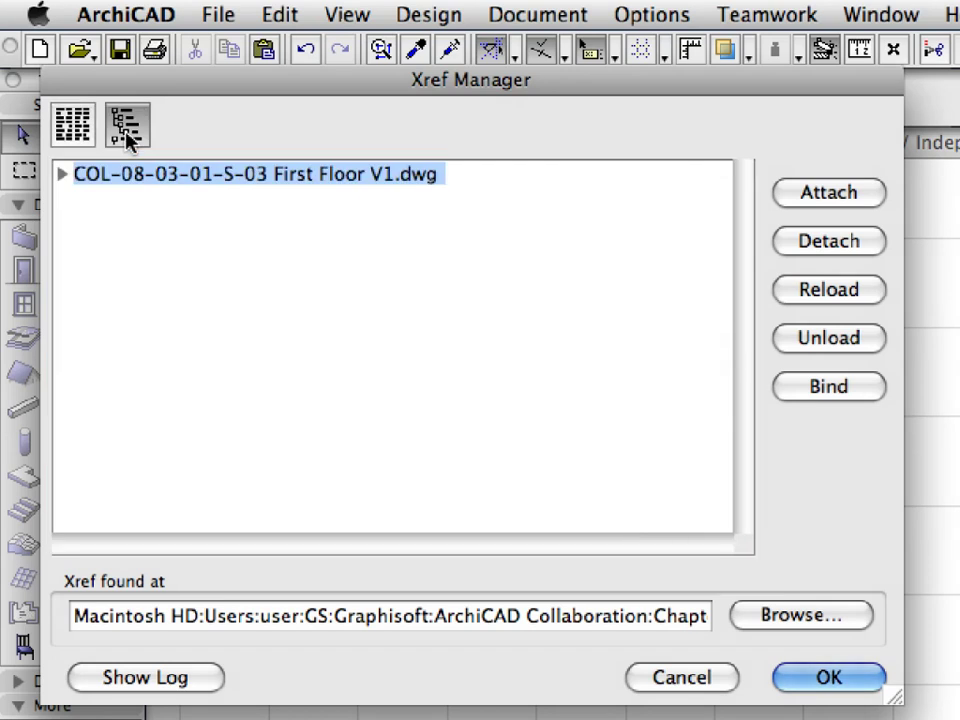
{"action": "left_click", "coordinate": [63, 175]}
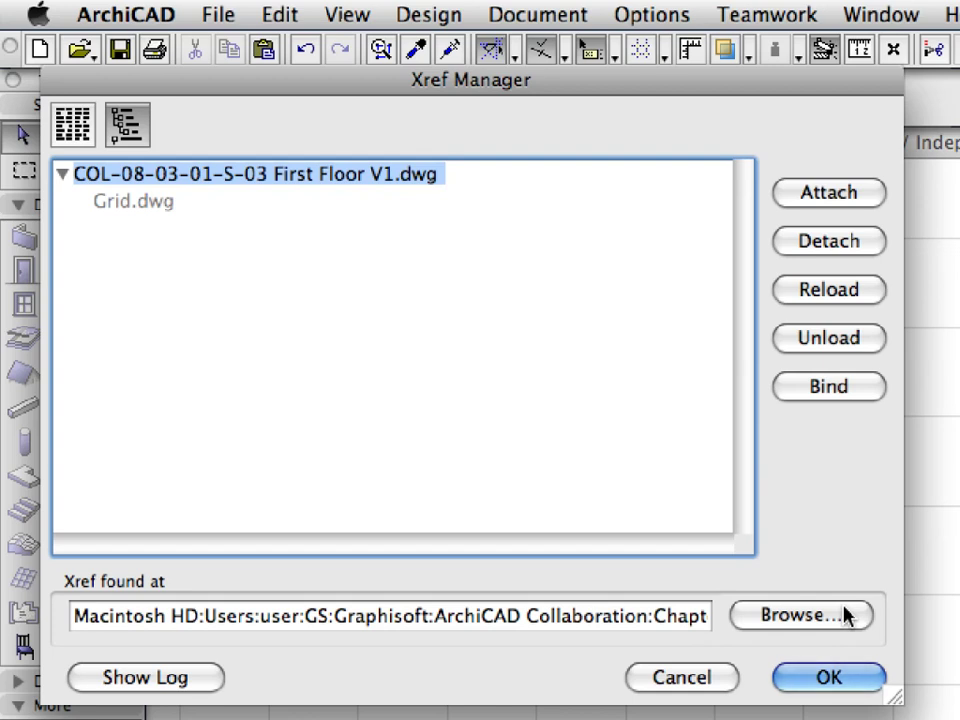
Step: Start attaching another xref and choose COL-08-03-02-S-04 Second Floor V1.dwg as its source
{"action": "left_click", "coordinate": [866, 194]}
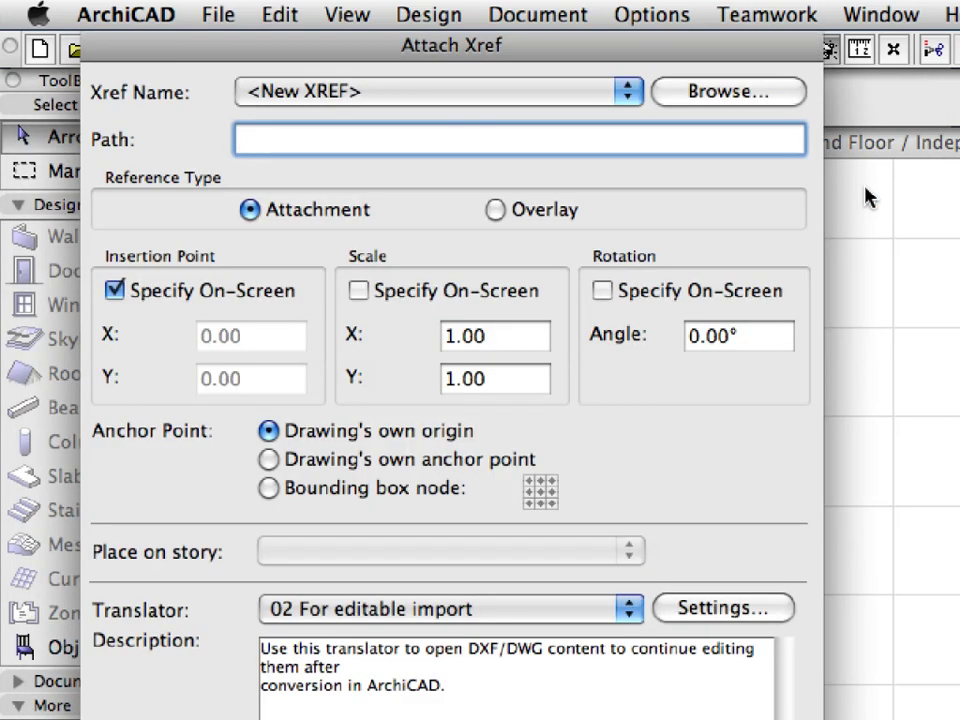
{"action": "left_click", "coordinate": [776, 92]}
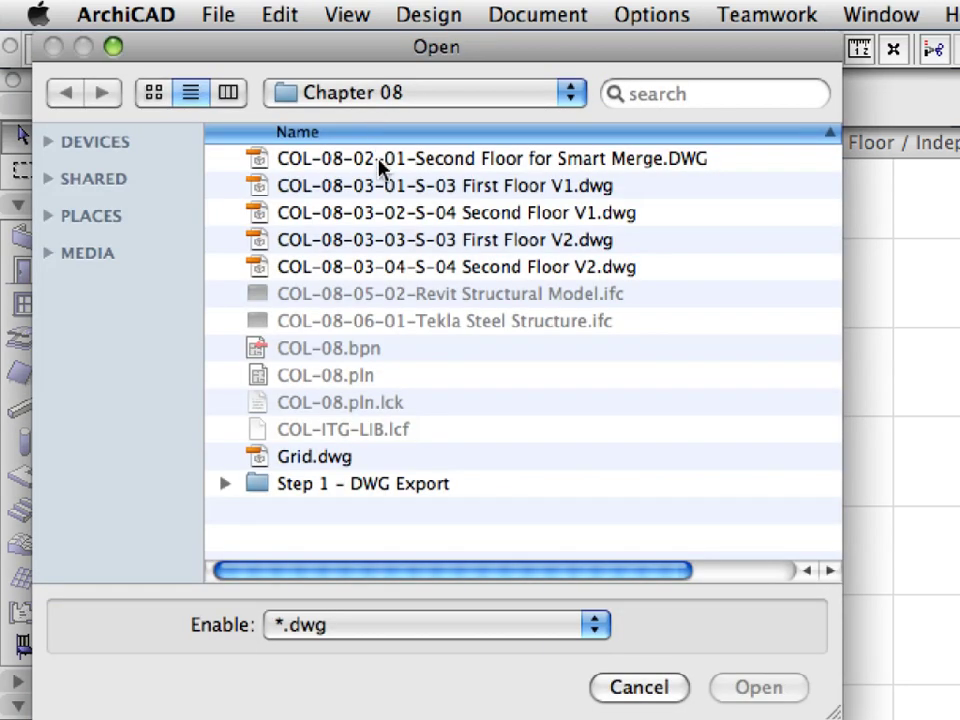
{"action": "left_click", "coordinate": [385, 213]}
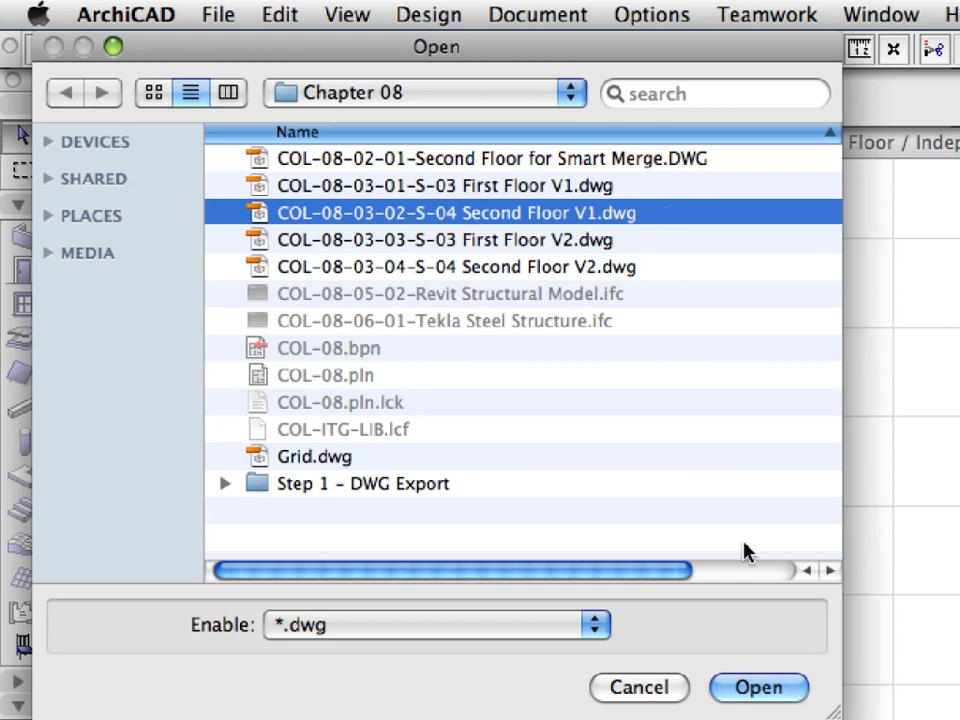
{"action": "left_click", "coordinate": [757, 688]}
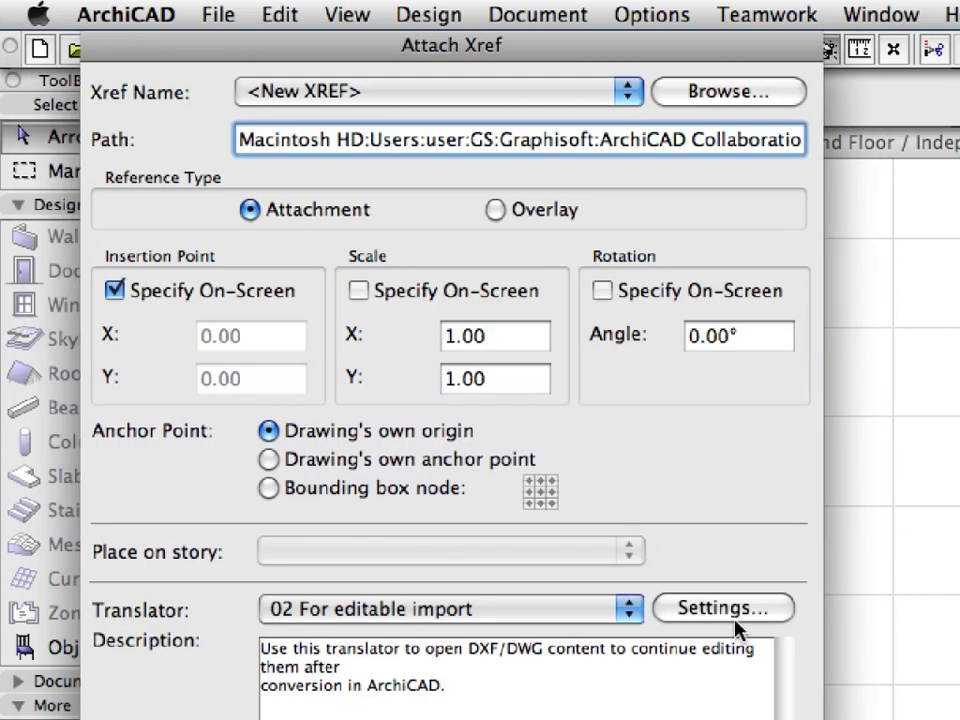
Step: Attach the second floor xref at fixed insertion point 0.00, 0.00 with the drawing's own origin, and fit the drawing in the window
{"action": "left_click", "coordinate": [240, 300]}
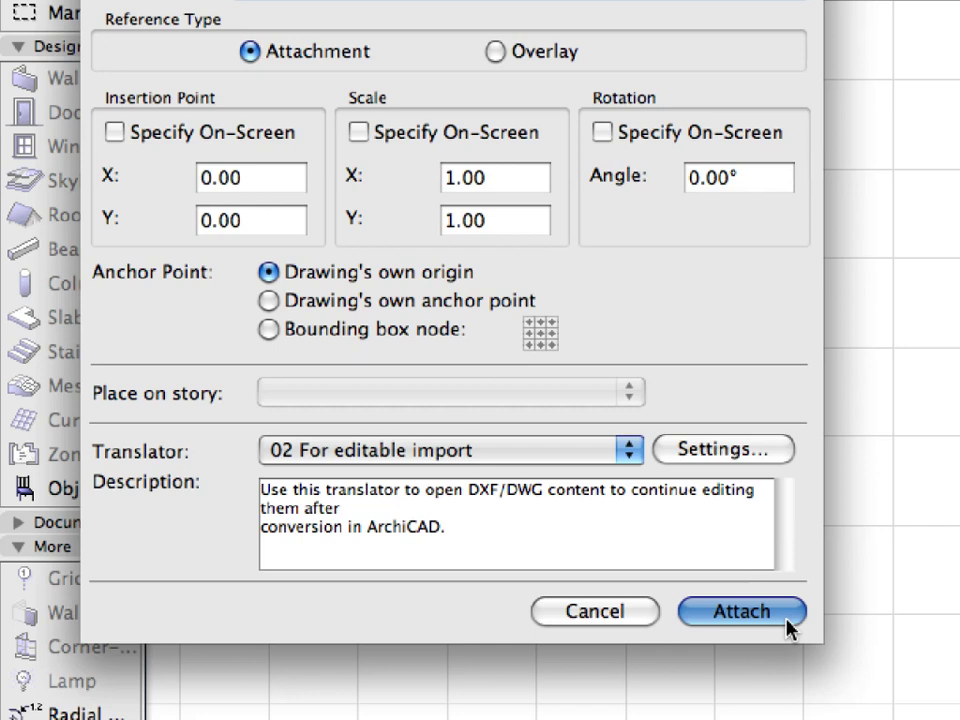
{"action": "left_click", "coordinate": [790, 627]}
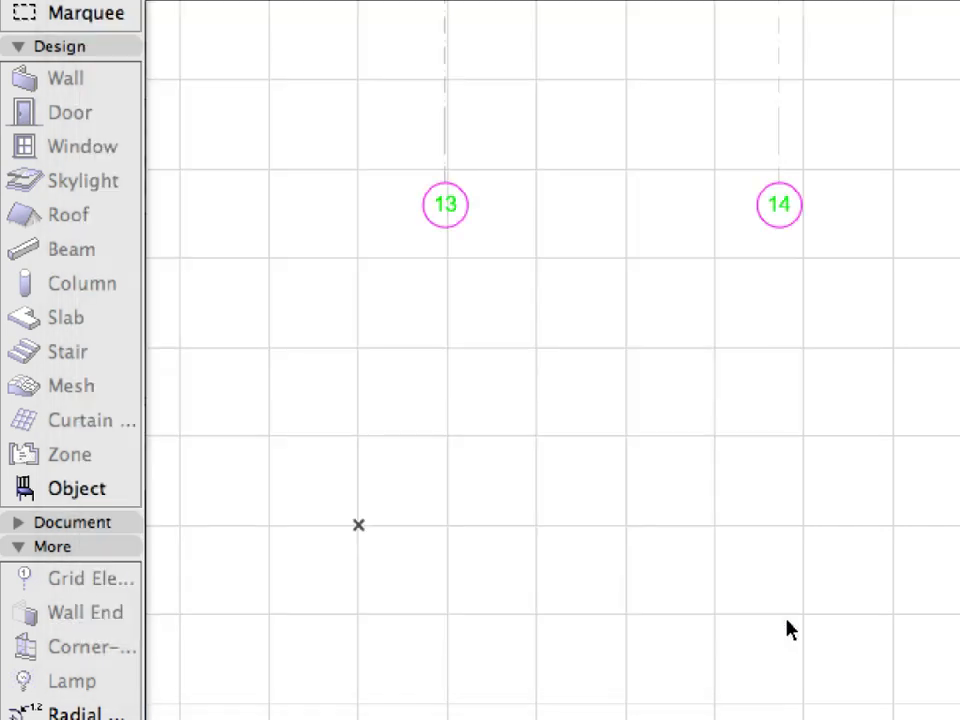
{"action": "right_click", "coordinate": [270, 195]}
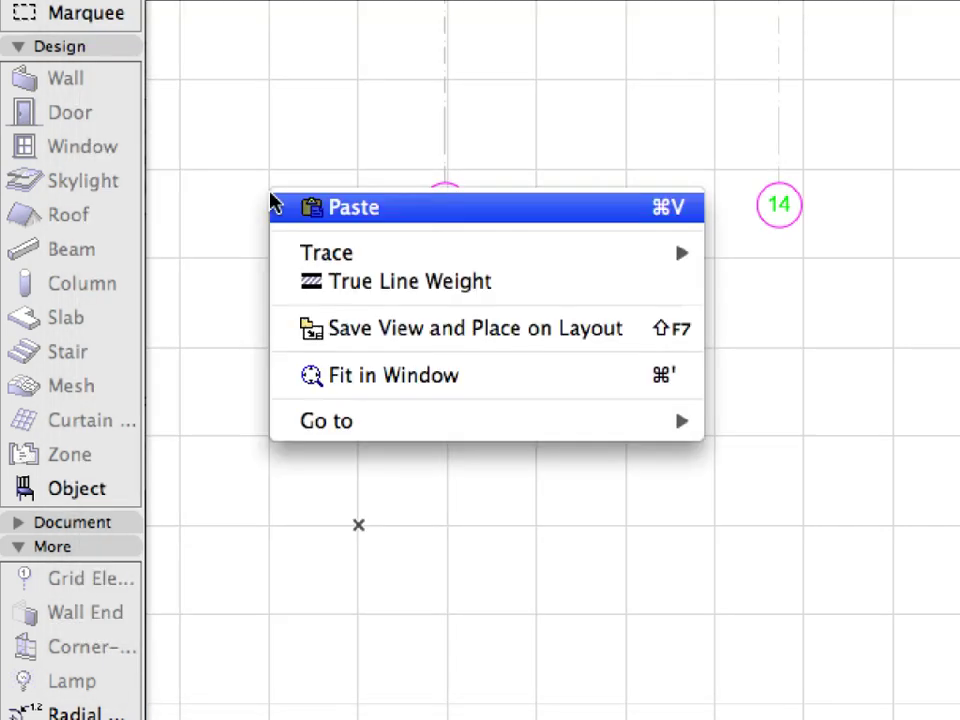
{"action": "left_click", "coordinate": [557, 379]}
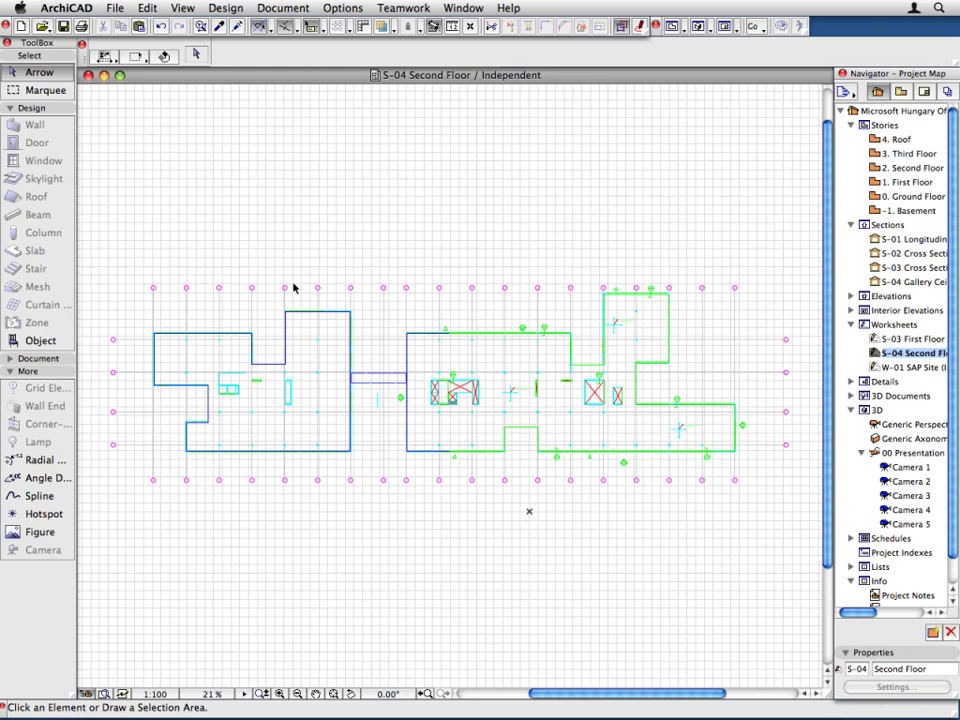
Step: Examine the xref layers listed below the project's own layers in the model view layer settings
{"action": "left_click", "coordinate": [258, 8]}
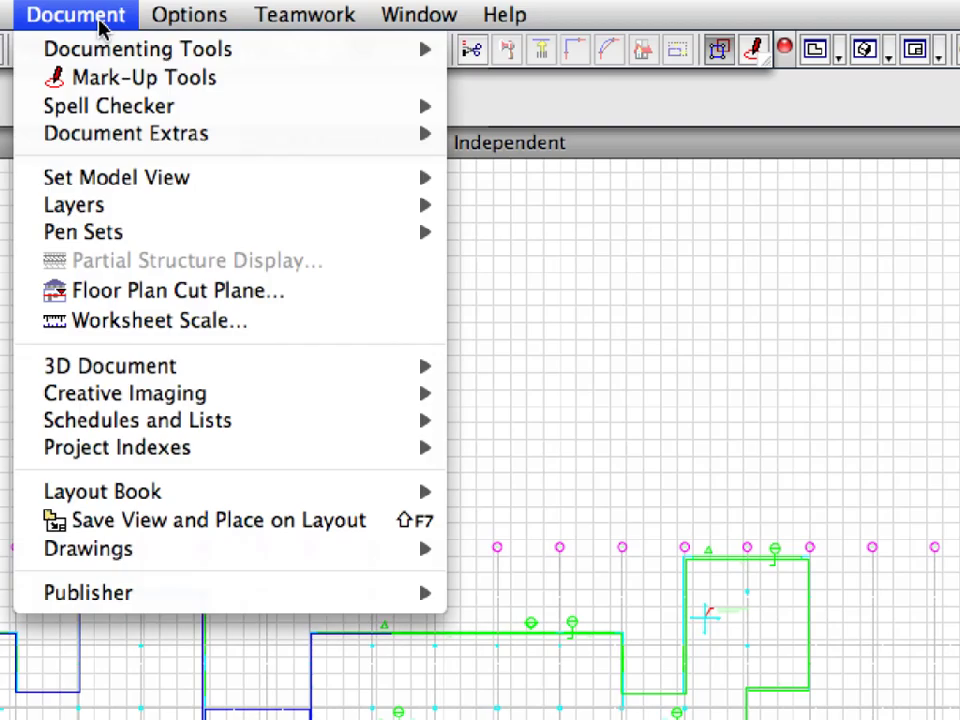
{"action": "mouse_move", "coordinate": [222, 197]}
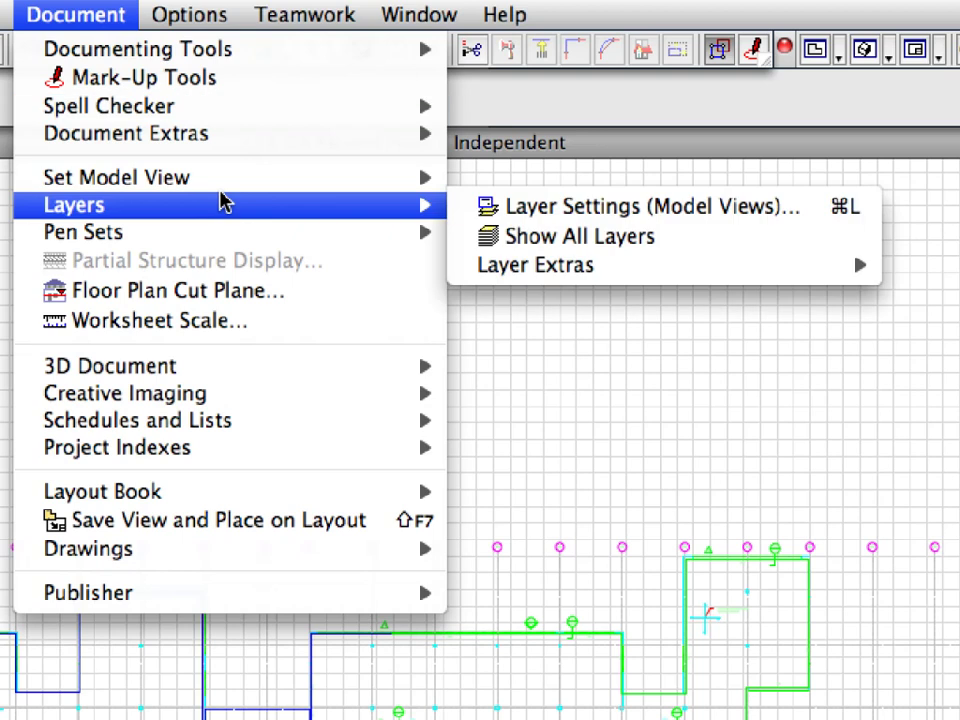
{"action": "left_click", "coordinate": [808, 206]}
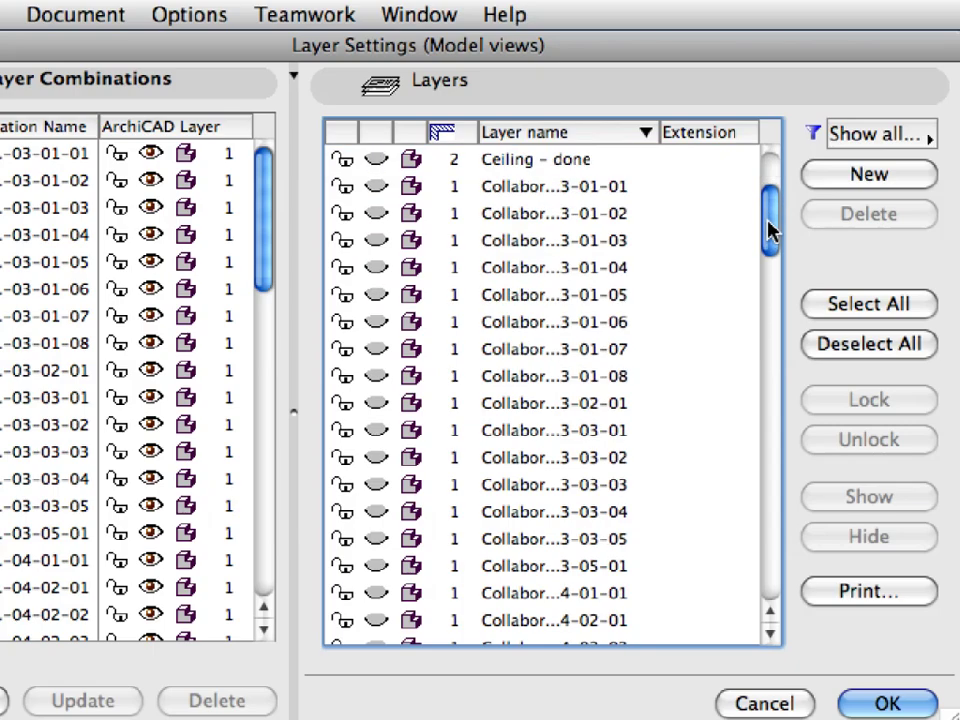
{"action": "left_click_drag", "start_coordinate": [767, 222], "coordinate": [748, 573]}
{"action": "scroll", "coordinate": [724, 424], "scroll_direction": "up", "scroll_amount": 4}
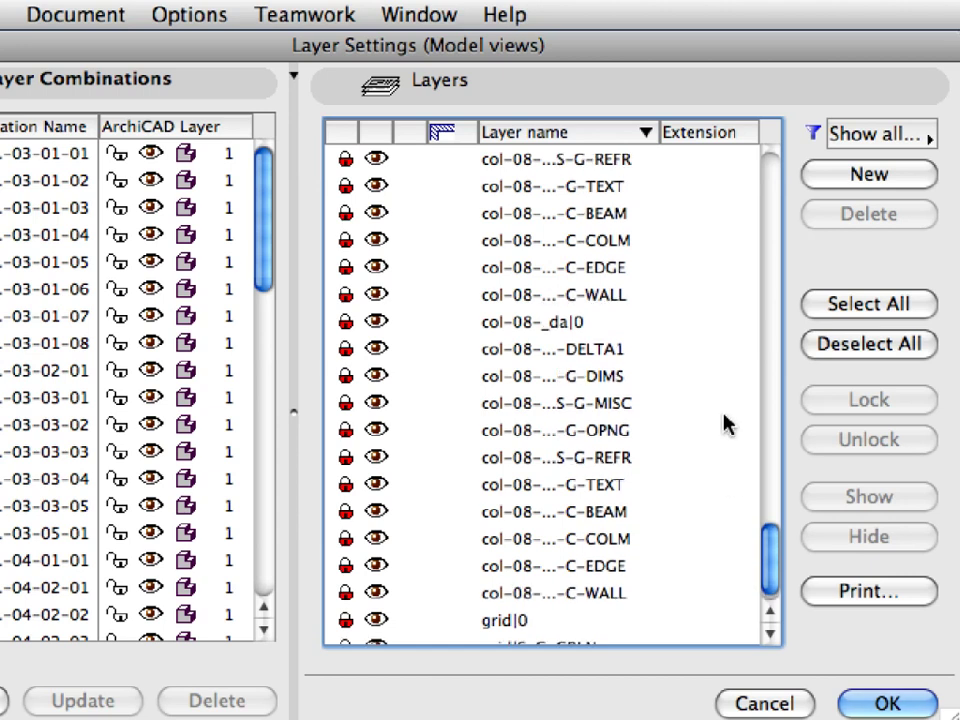
{"action": "scroll", "coordinate": [723, 423], "scroll_direction": "up", "scroll_amount": 4}
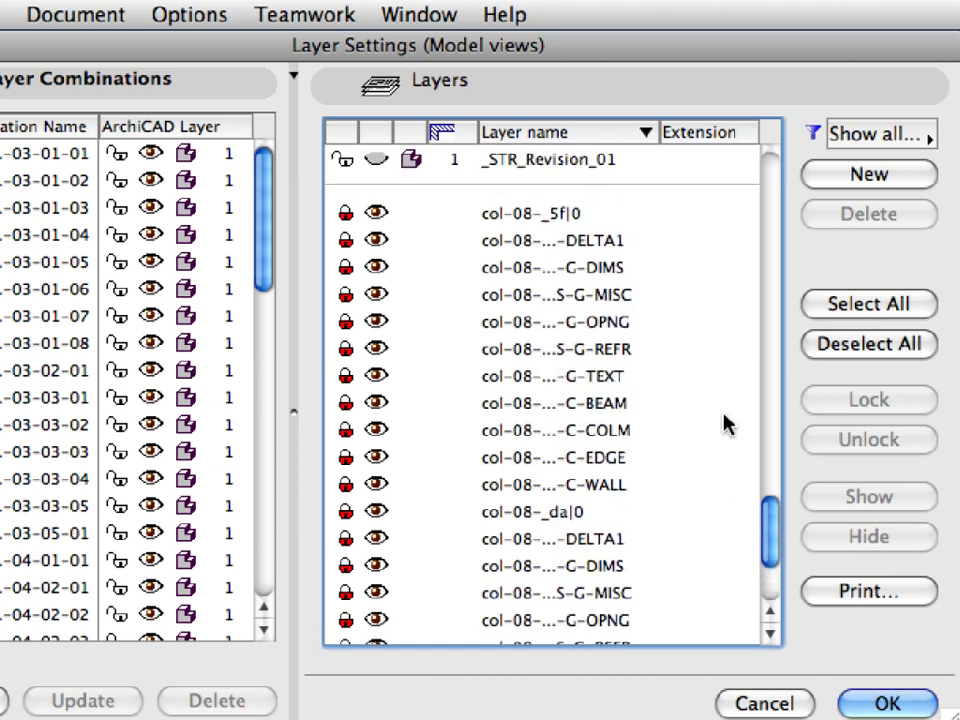
{"action": "left_click", "coordinate": [519, 215]}
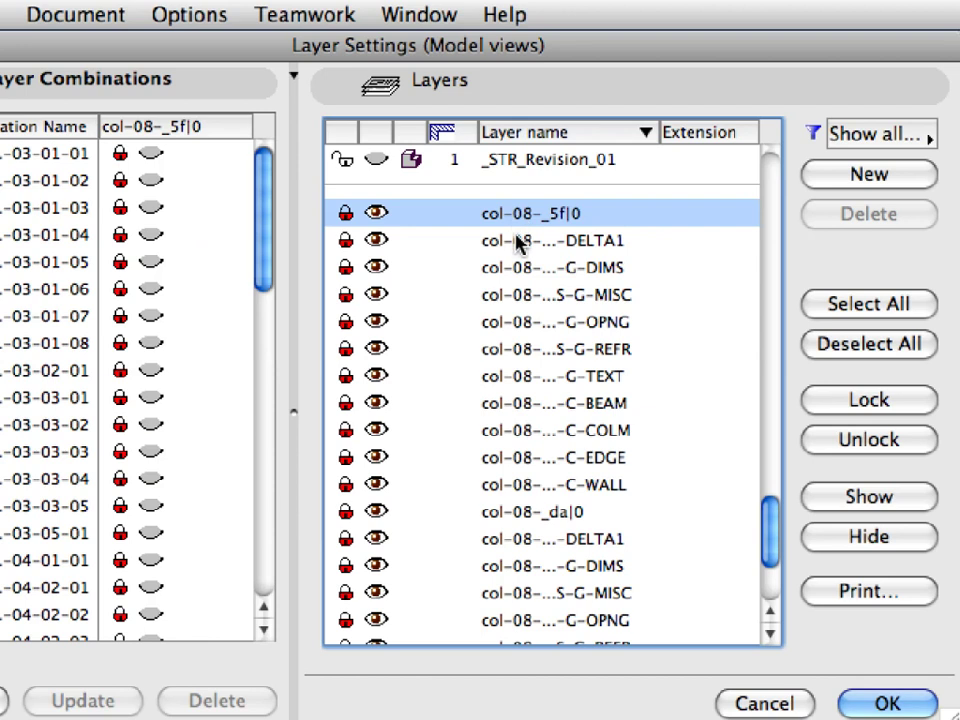
{"action": "left_click", "coordinate": [521, 242]}
{"action": "left_click", "coordinate": [520, 269]}
{"action": "left_click", "coordinate": [522, 295]}
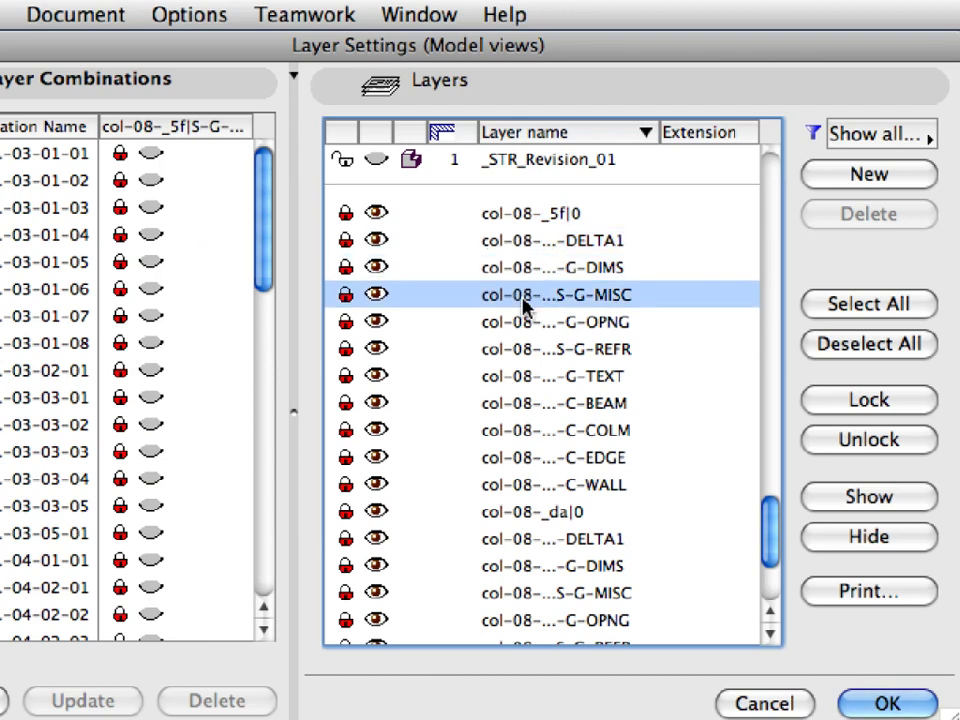
Step: Check the layer list with xref layers hidden, and return it to showing all layers, including the xref layers
{"action": "left_click", "coordinate": [889, 143]}
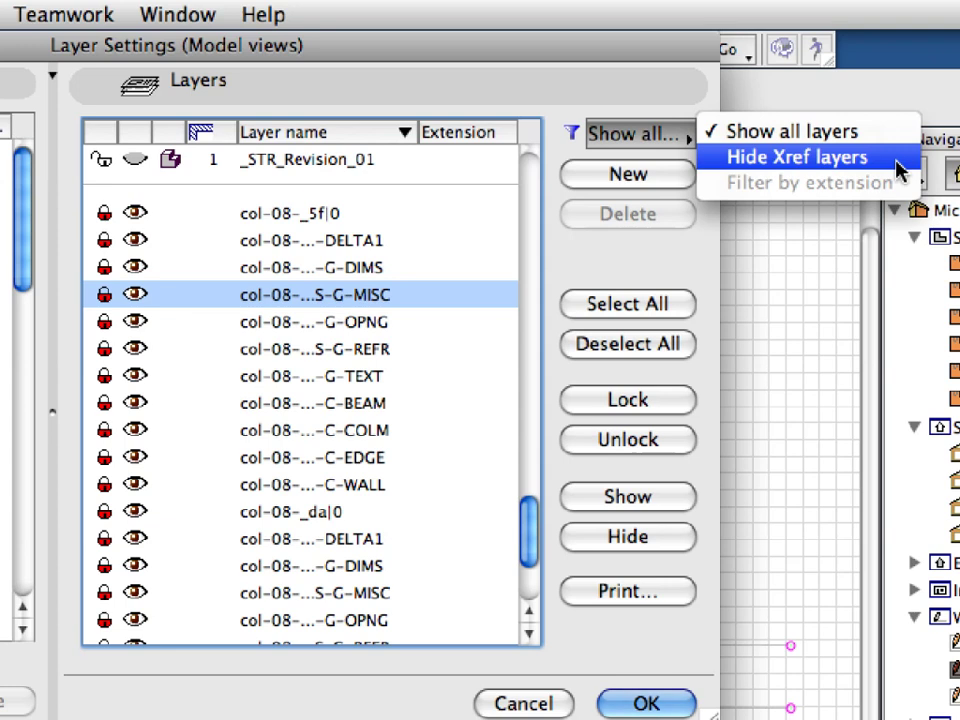
{"action": "left_click", "coordinate": [900, 170]}
{"action": "left_click_drag", "start_coordinate": [519, 380], "coordinate": [517, 190]}
{"action": "left_click", "coordinate": [628, 140]}
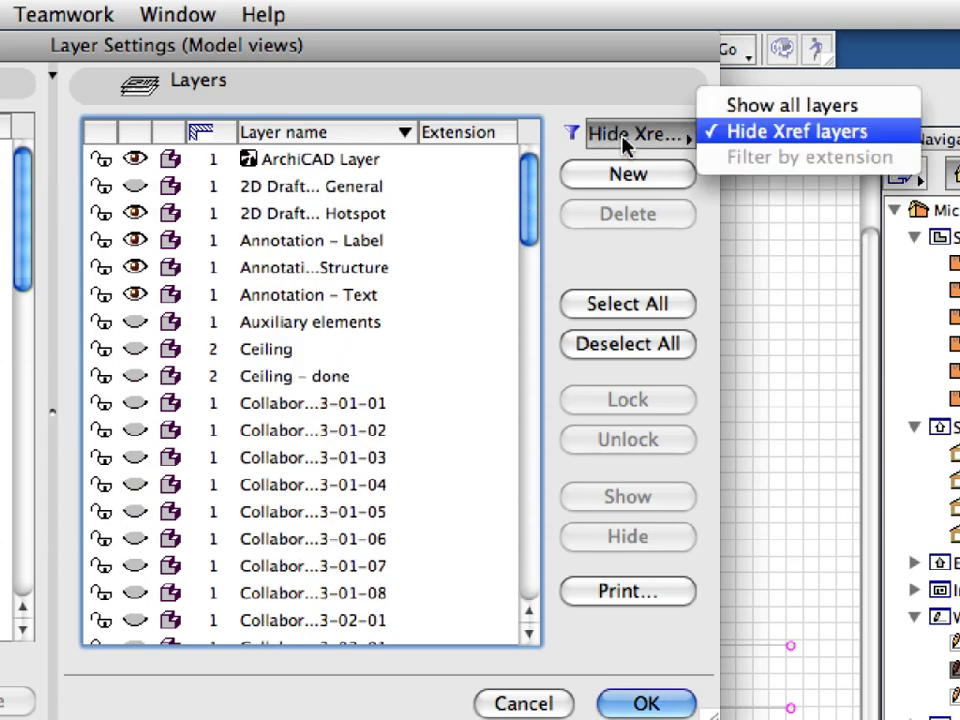
{"action": "left_click", "coordinate": [866, 108]}
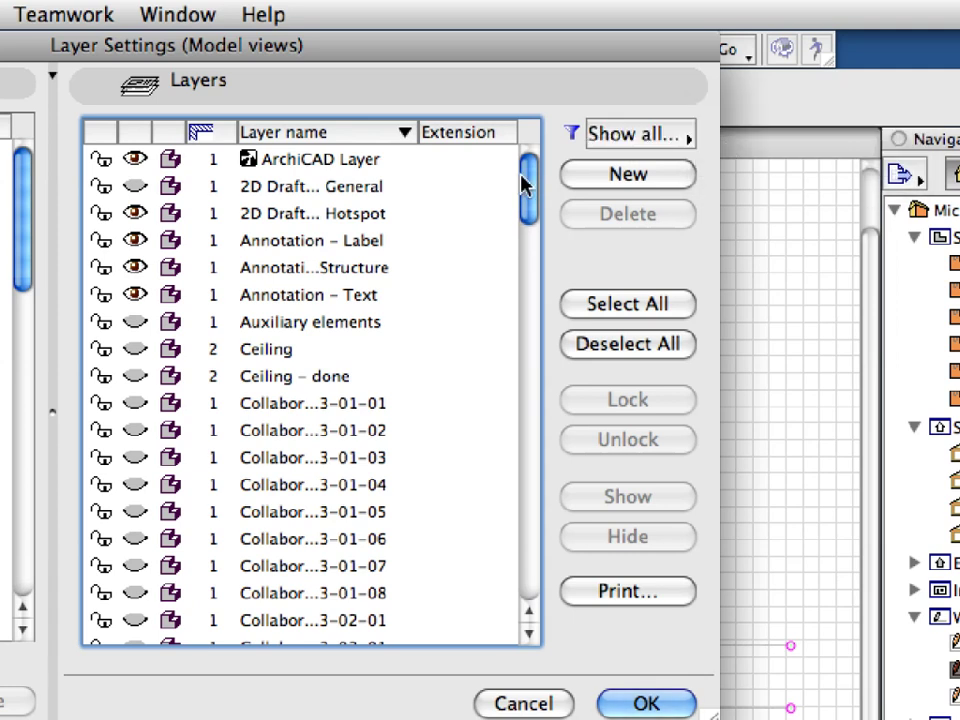
{"action": "left_click_drag", "start_coordinate": [527, 182], "coordinate": [497, 527]}
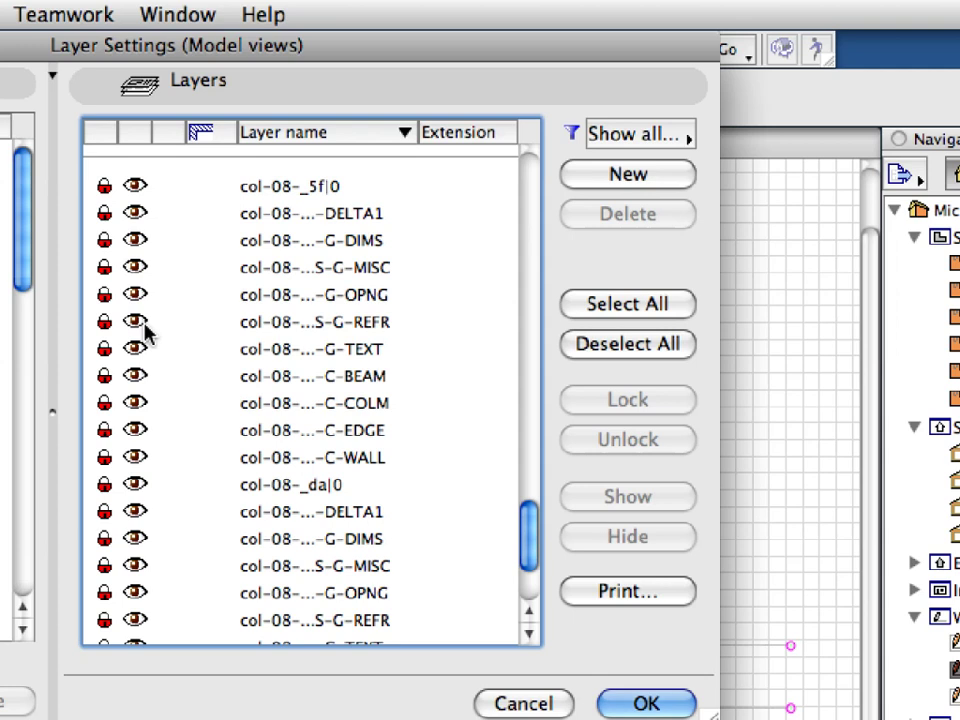
Step: Toggle the lock on the col-08-_5f xref layers to test how they switch together, and discard the layer settings
{"action": "left_click", "coordinate": [103, 187]}
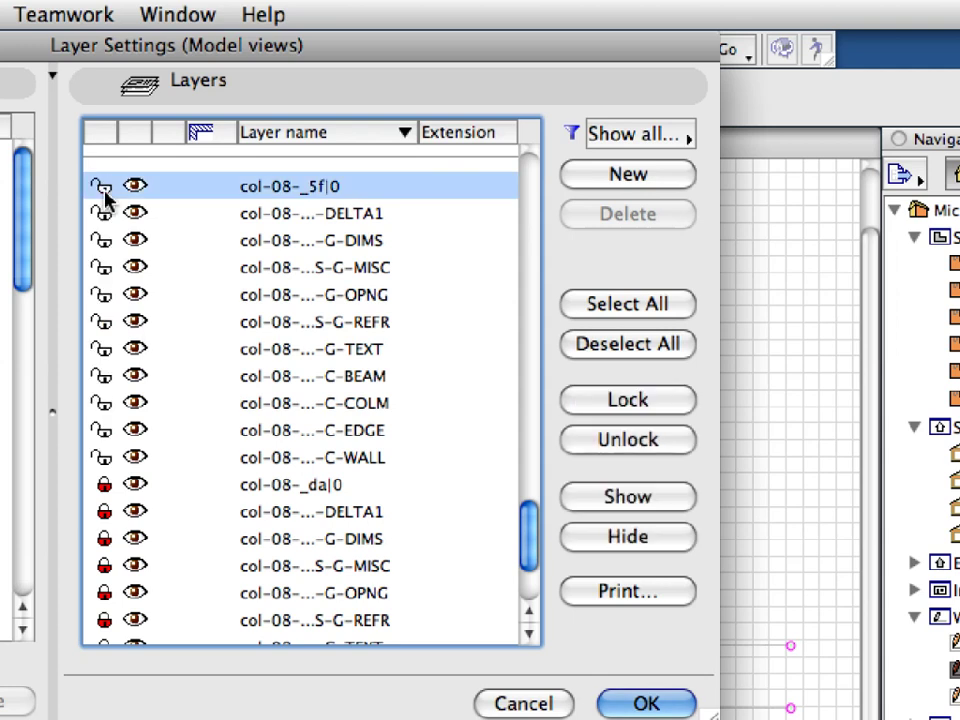
{"action": "left_click", "coordinate": [104, 192]}
{"action": "left_click", "coordinate": [104, 190]}
{"action": "left_click", "coordinate": [104, 190]}
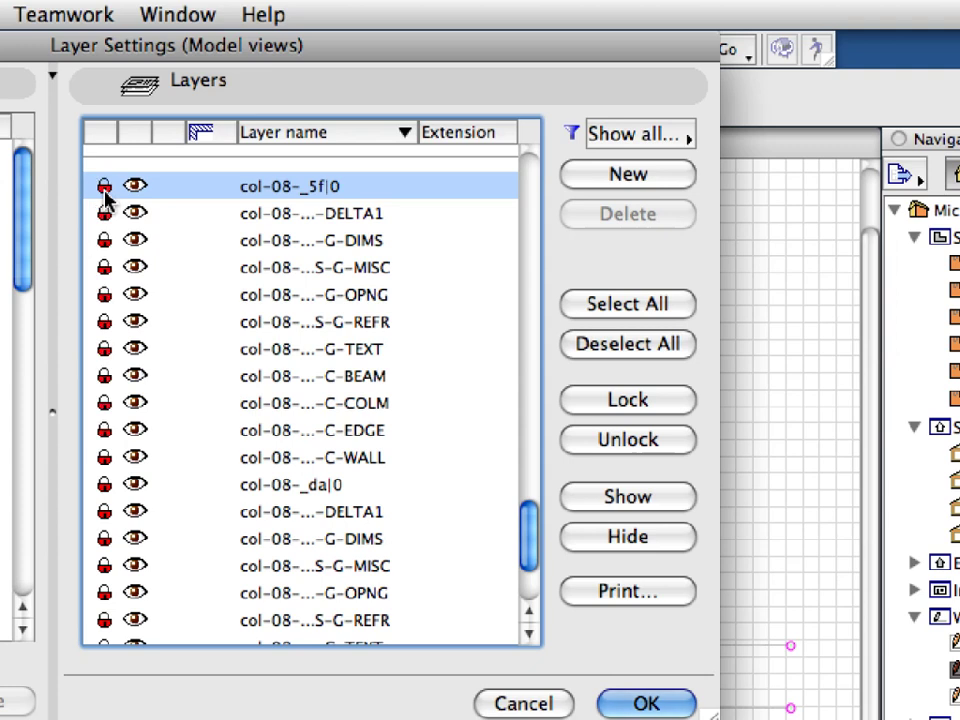
{"action": "left_click", "coordinate": [562, 704]}
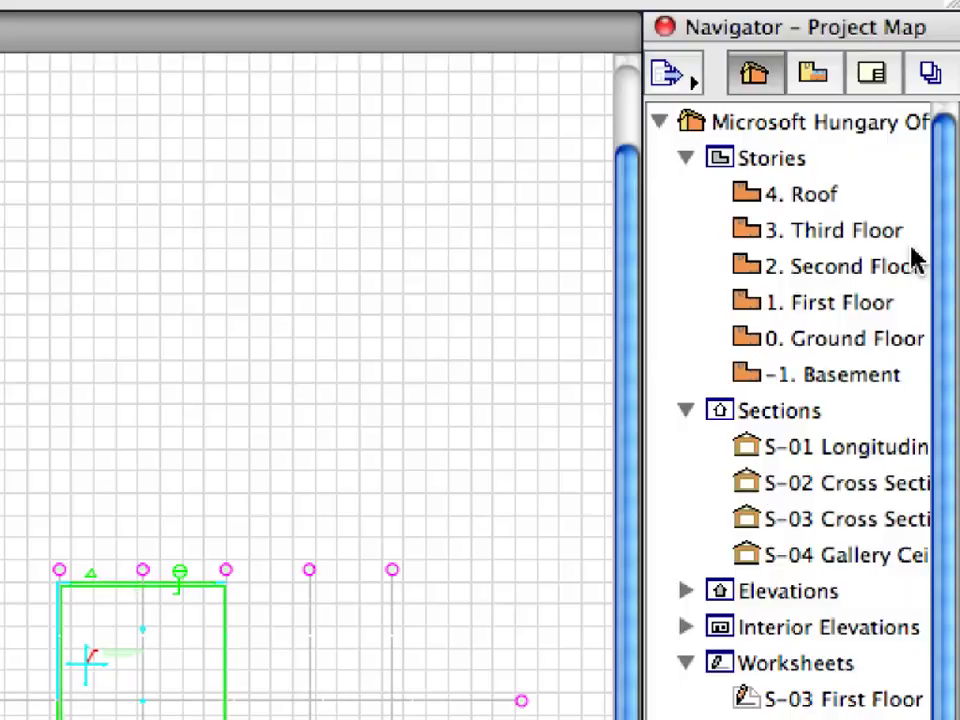
Step: Open the 2. Second Floor story and show the S-04 Second Floor worksheet as its trace reference
{"action": "left_click", "coordinate": [875, 168]}
{"action": "double_click", "coordinate": [745, 272]}
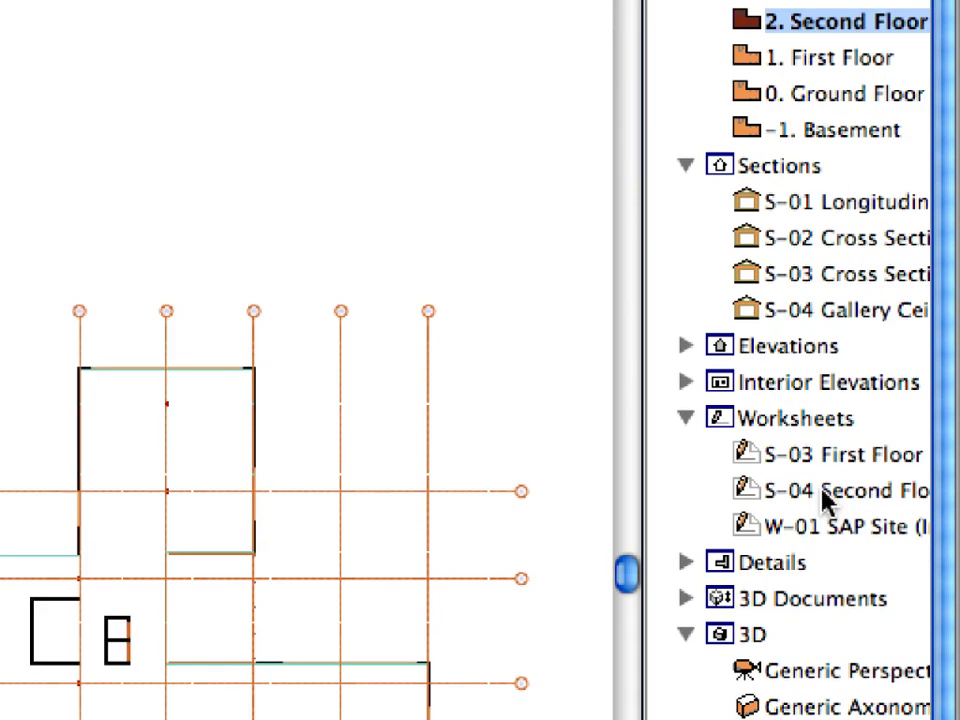
{"action": "right_click", "coordinate": [824, 496]}
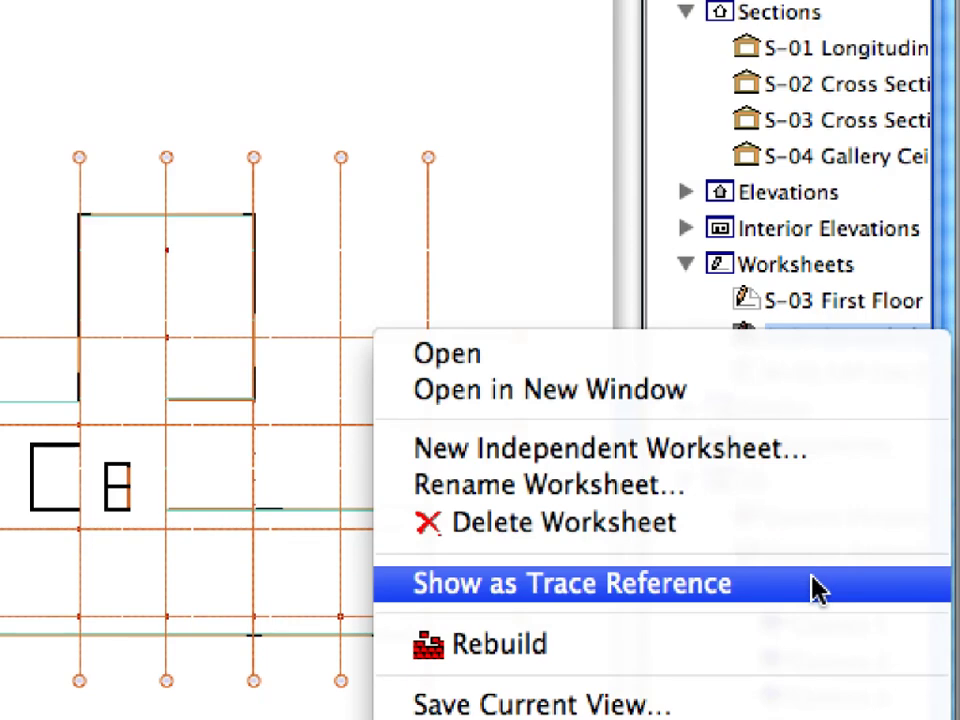
{"action": "left_click", "coordinate": [812, 588]}
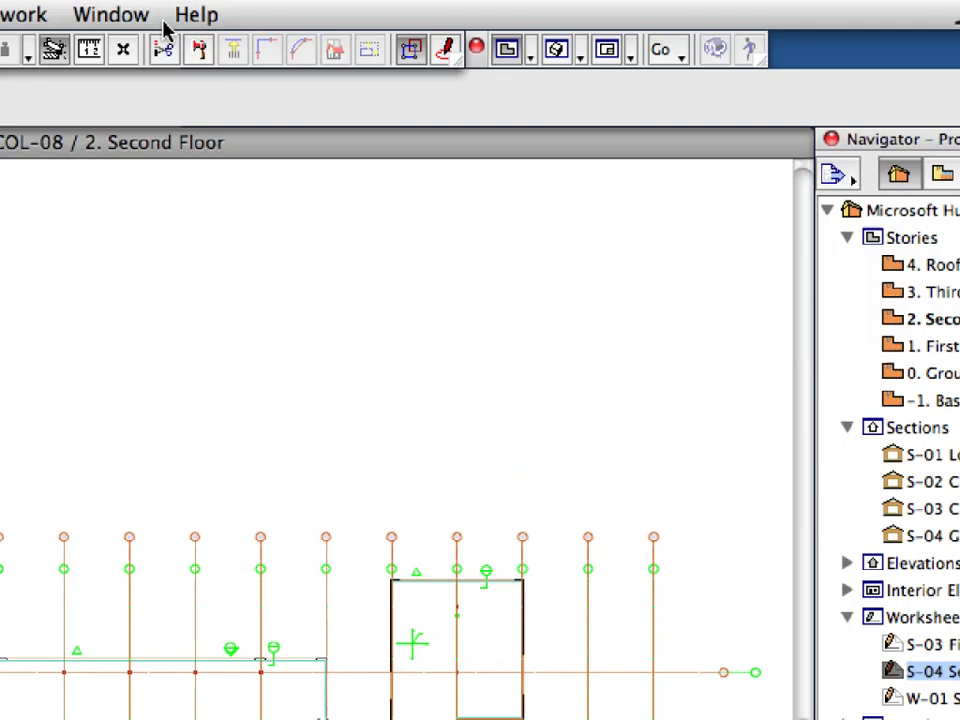
Step: Display the Trace & Reference palette, move it clear of the floor plan, and widen it to show the full reference name
{"action": "left_click", "coordinate": [474, 9]}
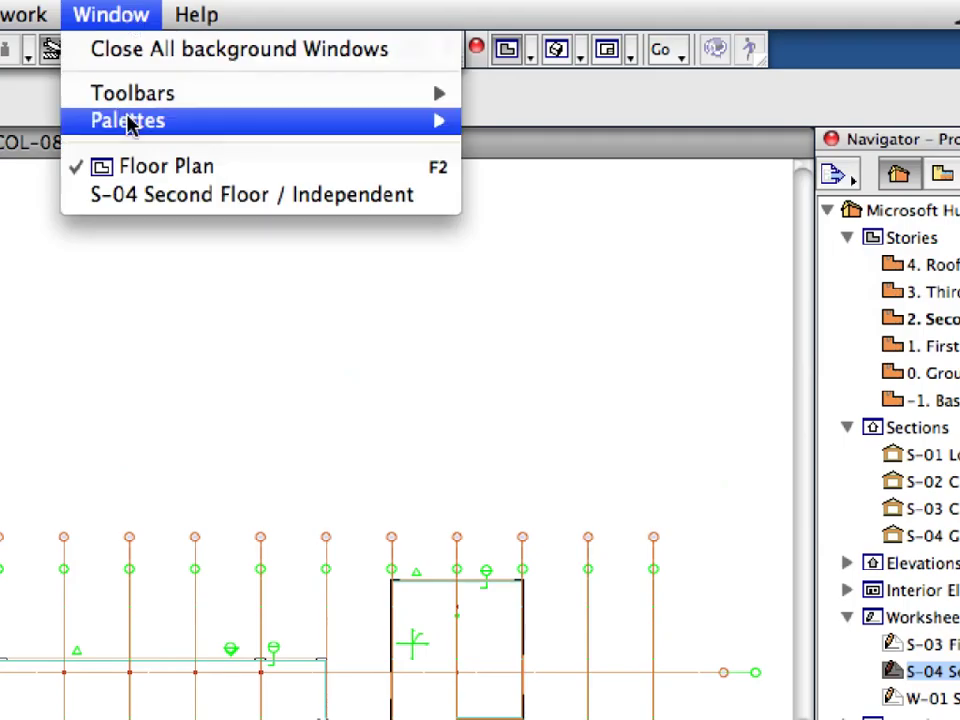
{"action": "mouse_move", "coordinate": [130, 121]}
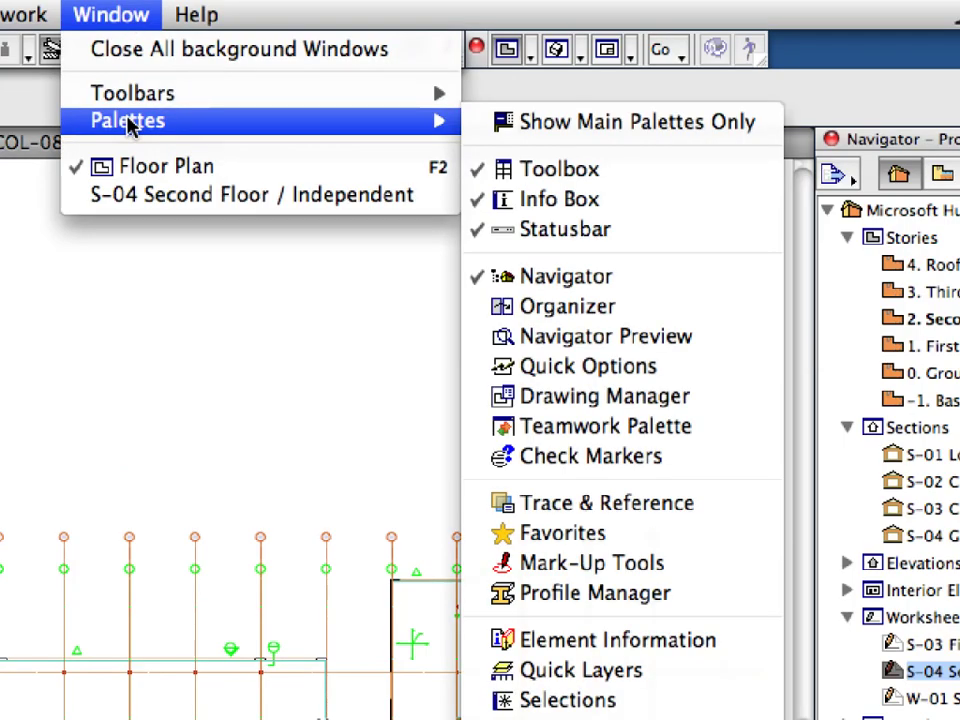
{"action": "left_click", "coordinate": [757, 517]}
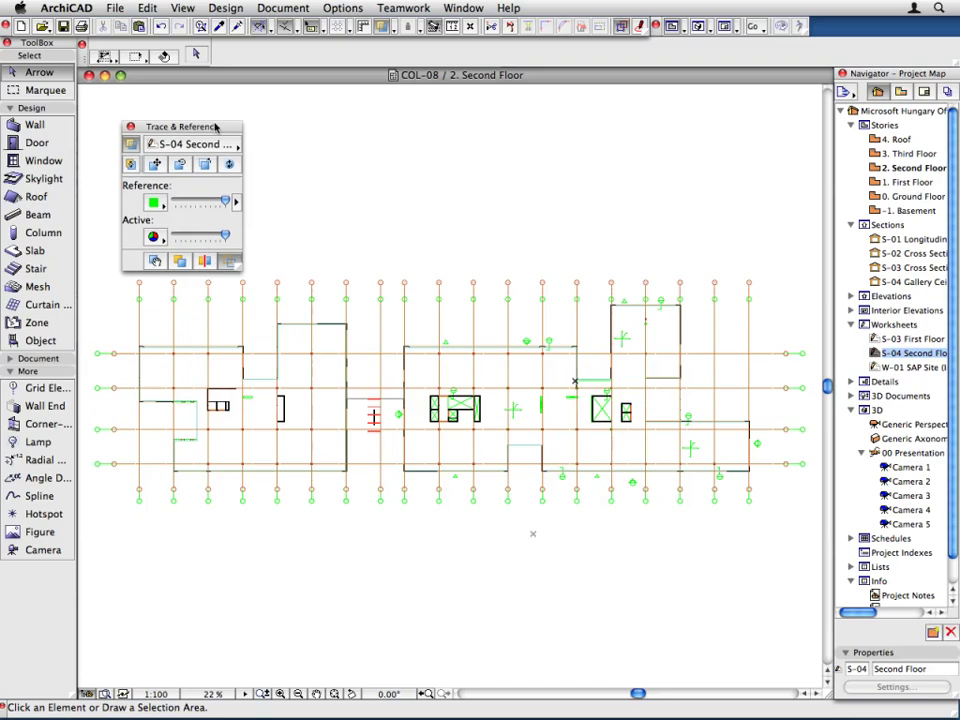
{"action": "left_click_drag", "start_coordinate": [413, 220], "coordinate": [322, 150]}
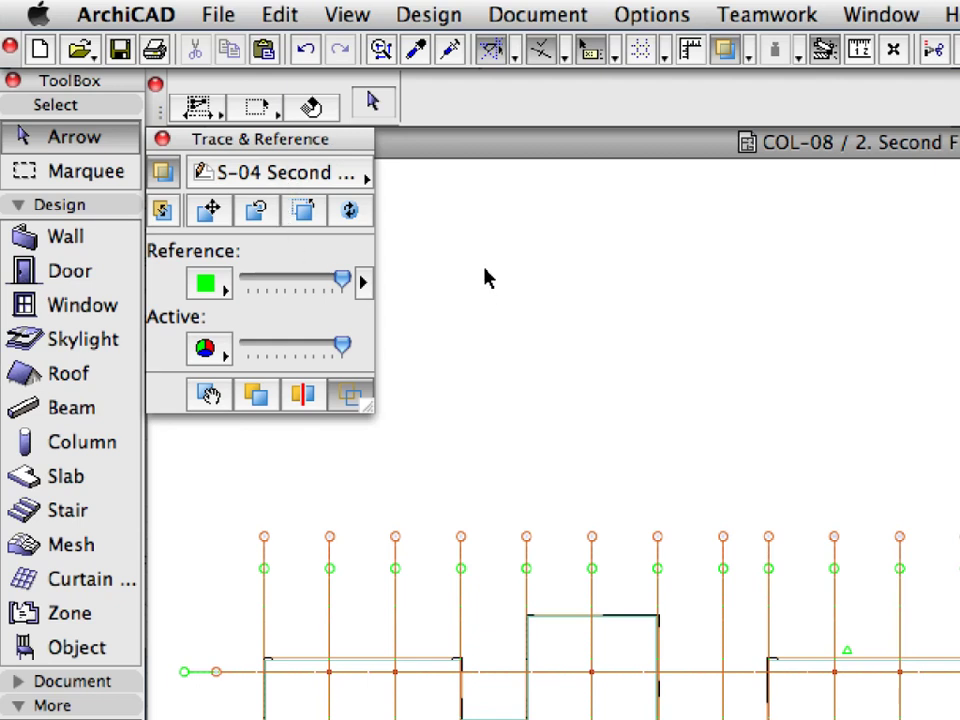
{"action": "mouse_move", "coordinate": [367, 403]}
{"action": "left_mouse_down"}
{"action": "mouse_move", "coordinate": [413, 465]}
{"action": "mouse_move", "coordinate": [475, 470]}
{"action": "left_mouse_up"}
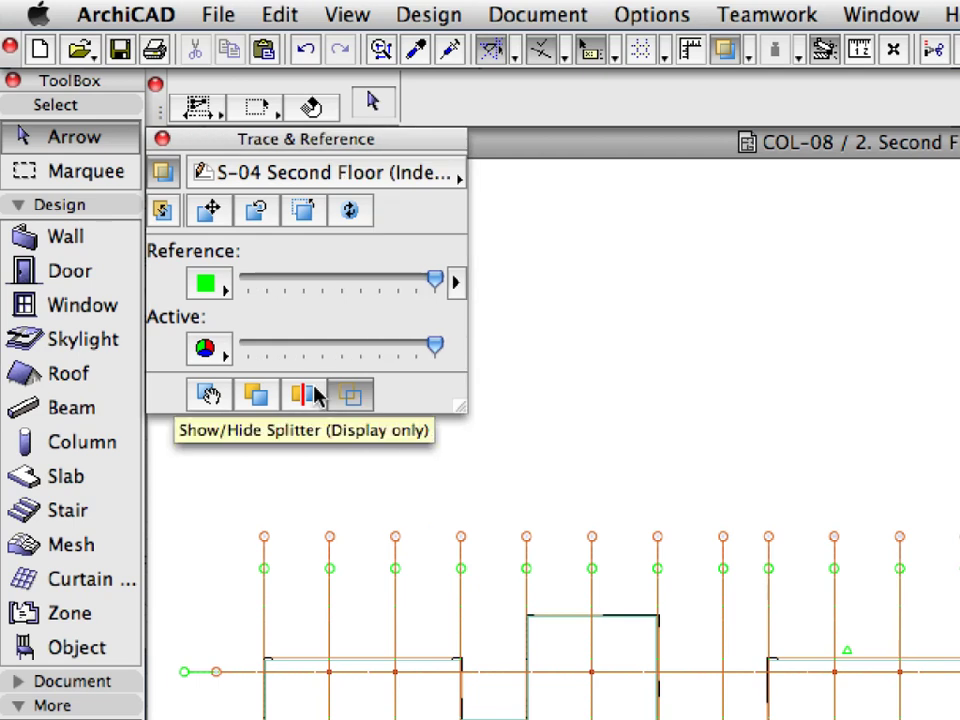
Step: Turn on the trace splitter and pull it across the plan from the side and the top to compare both drawings
{"action": "left_click", "coordinate": [317, 396]}
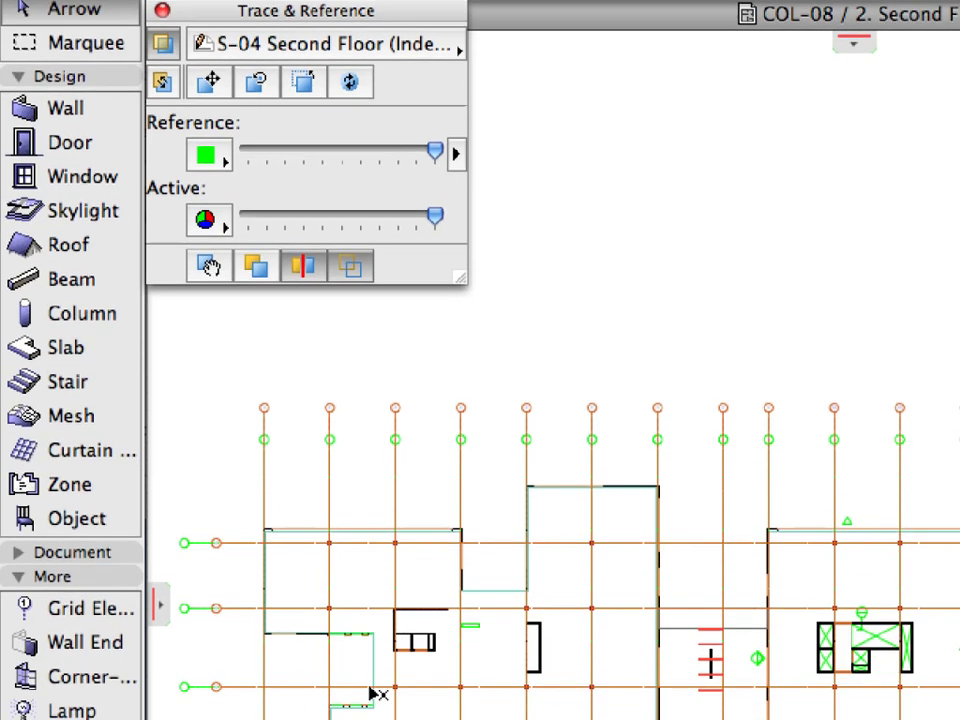
{"action": "mouse_move", "coordinate": [155, 606]}
{"action": "left_mouse_down"}
{"action": "mouse_move", "coordinate": [538, 599]}
{"action": "mouse_move", "coordinate": [921, 609]}
{"action": "mouse_move", "coordinate": [191, 570]}
{"action": "mouse_move", "coordinate": [213, 574]}
{"action": "left_mouse_up"}
{"action": "mouse_move", "coordinate": [860, 42]}
{"action": "left_mouse_down"}
{"action": "mouse_move", "coordinate": [781, 380]}
{"action": "mouse_move", "coordinate": [769, 709]}
{"action": "mouse_move", "coordinate": [771, 531]}
{"action": "mouse_move", "coordinate": [737, 251]}
{"action": "mouse_move", "coordinate": [741, 259]}
{"action": "left_mouse_up"}
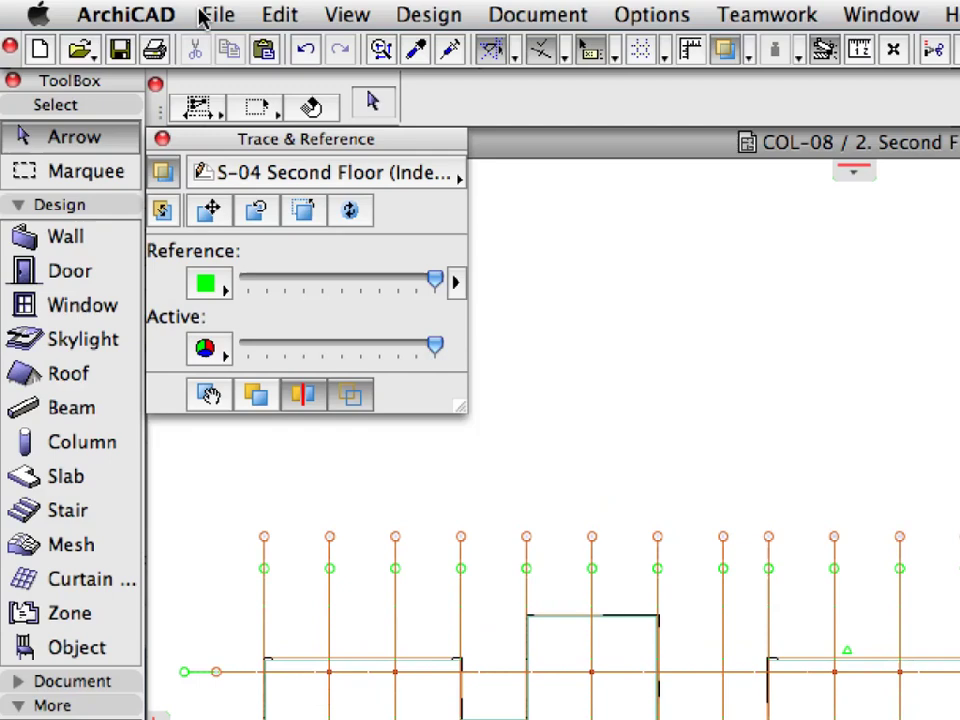
Step: In the Xref Manager, change the source of the S-03 First Floor V1 xref to COL-08-03-03-S-03 First Floor V2.dwg
{"action": "left_click", "coordinate": [204, 16]}
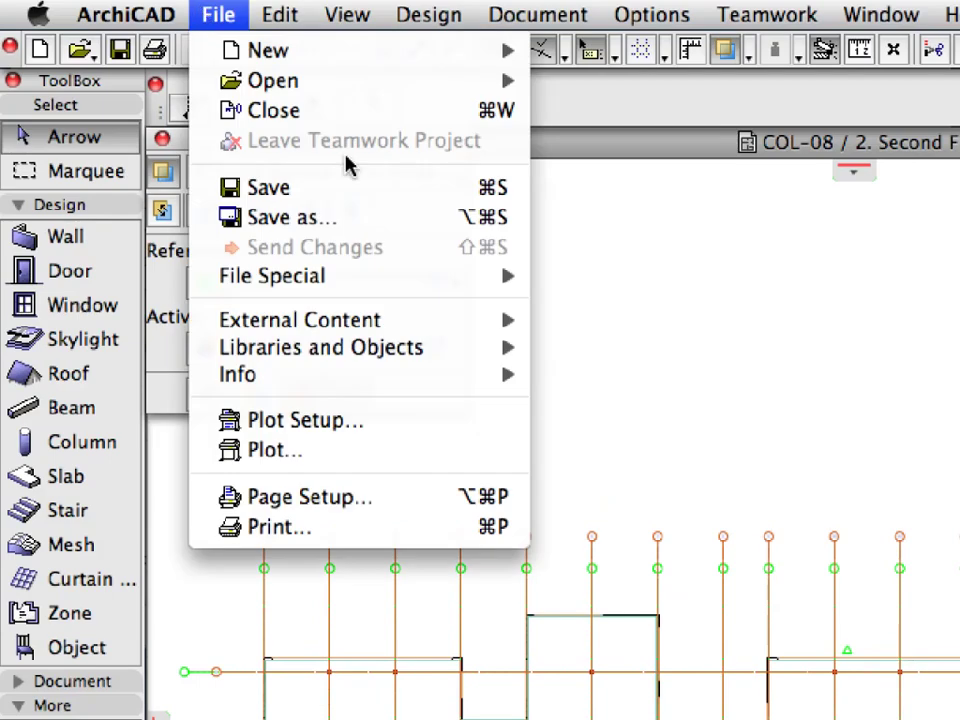
{"action": "mouse_move", "coordinate": [388, 322]}
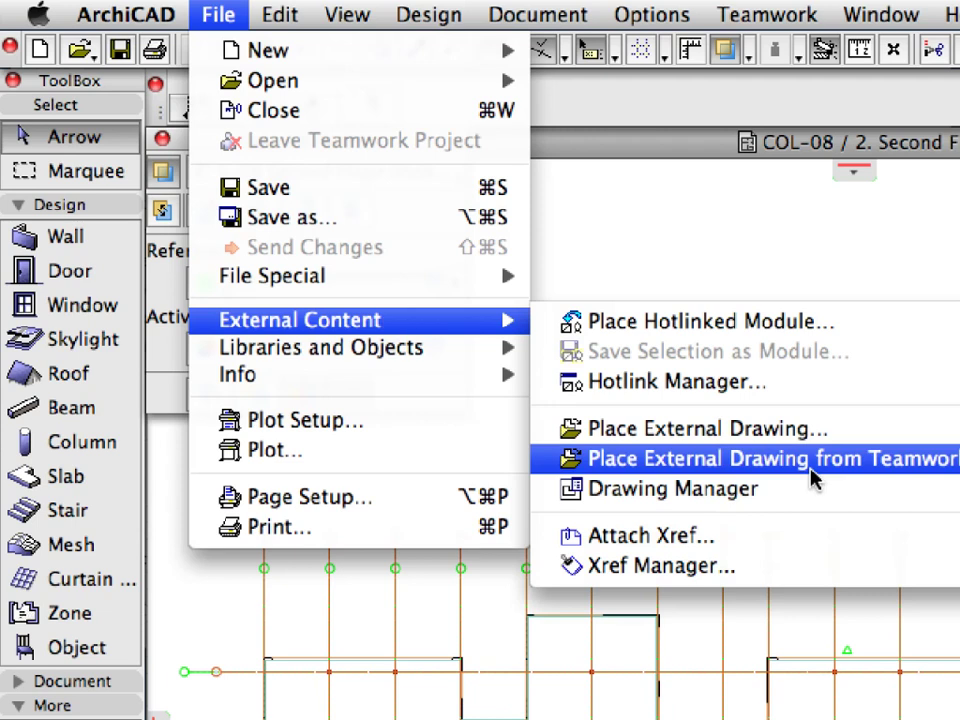
{"action": "left_click", "coordinate": [868, 566]}
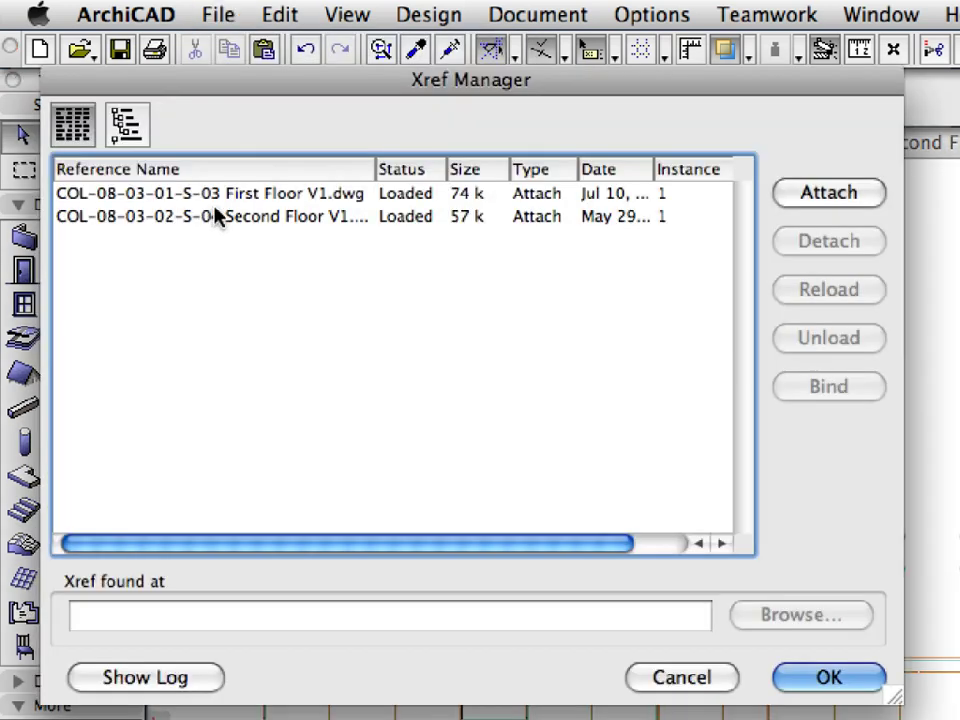
{"action": "left_click", "coordinate": [222, 196]}
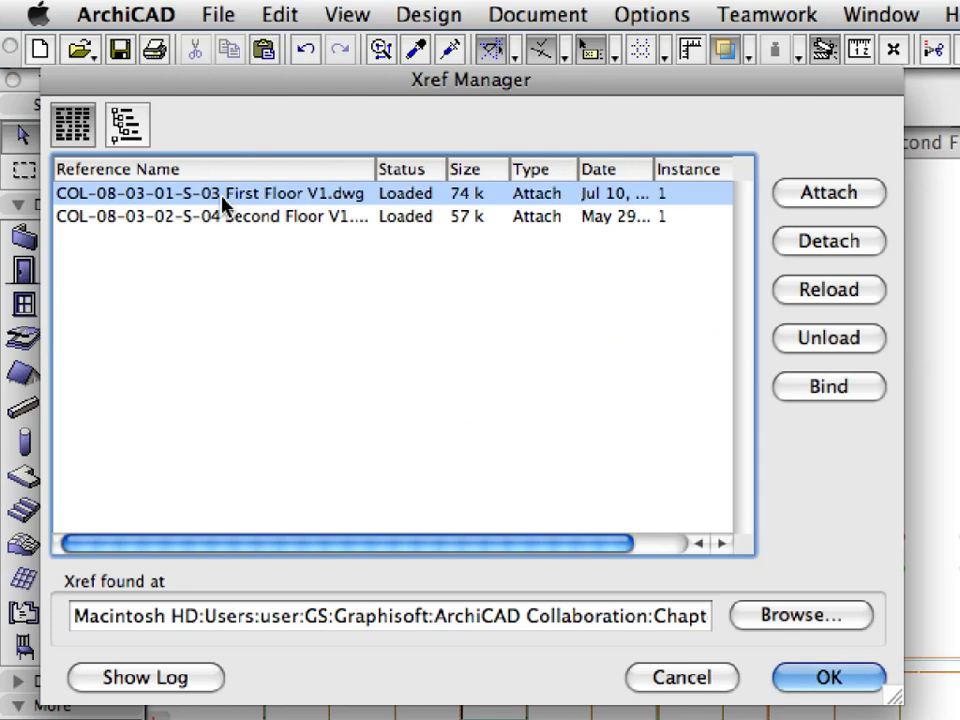
{"action": "mouse_move", "coordinate": [222, 198]}
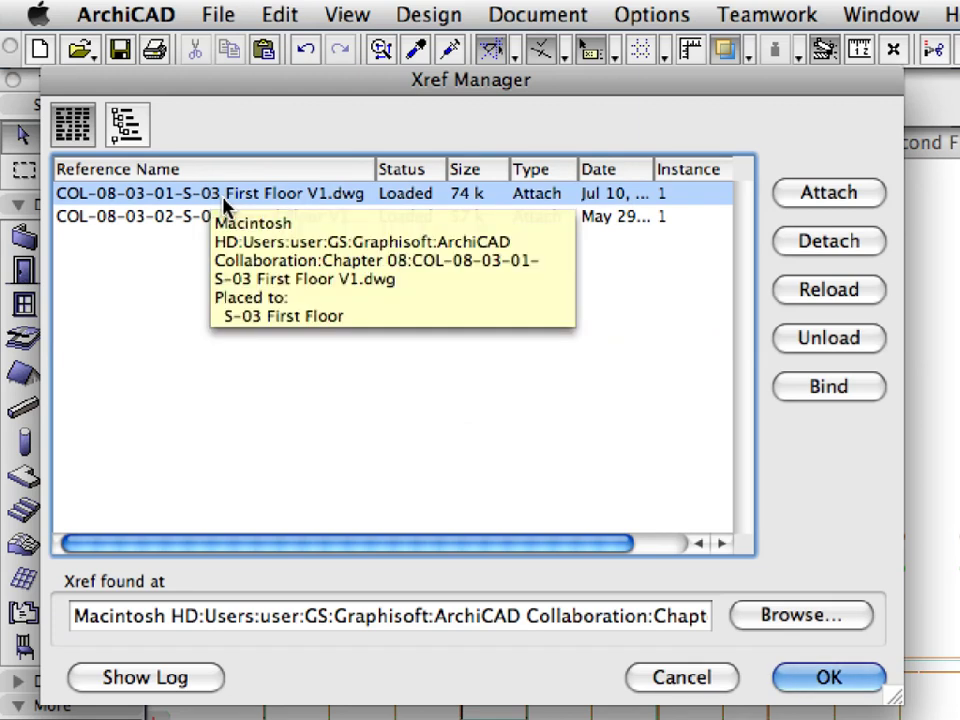
{"action": "left_click", "coordinate": [842, 617]}
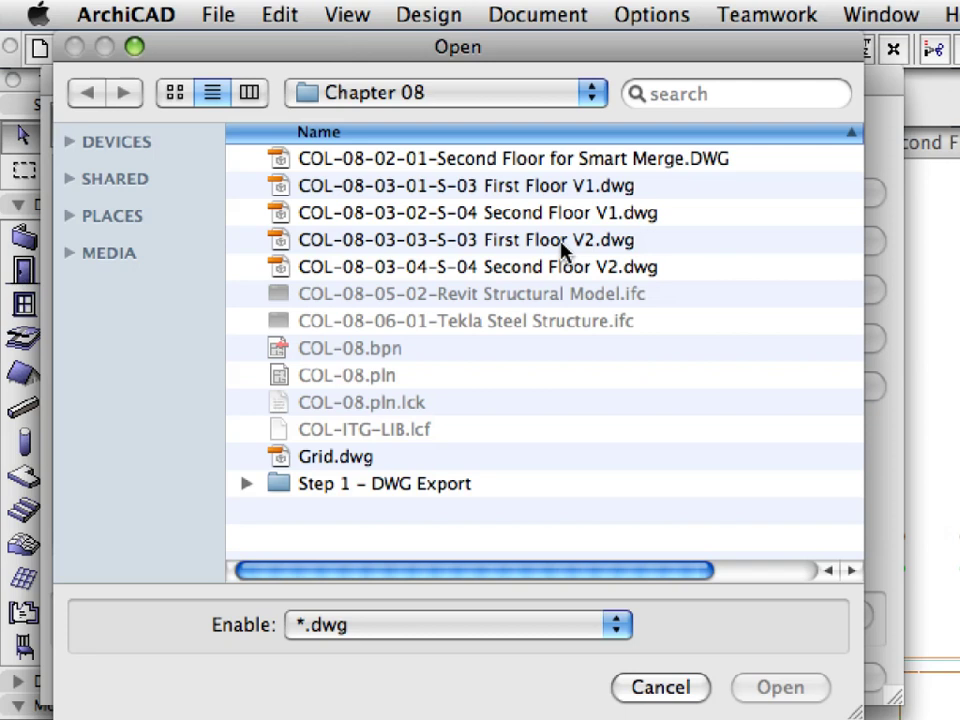
{"action": "left_click", "coordinate": [563, 250]}
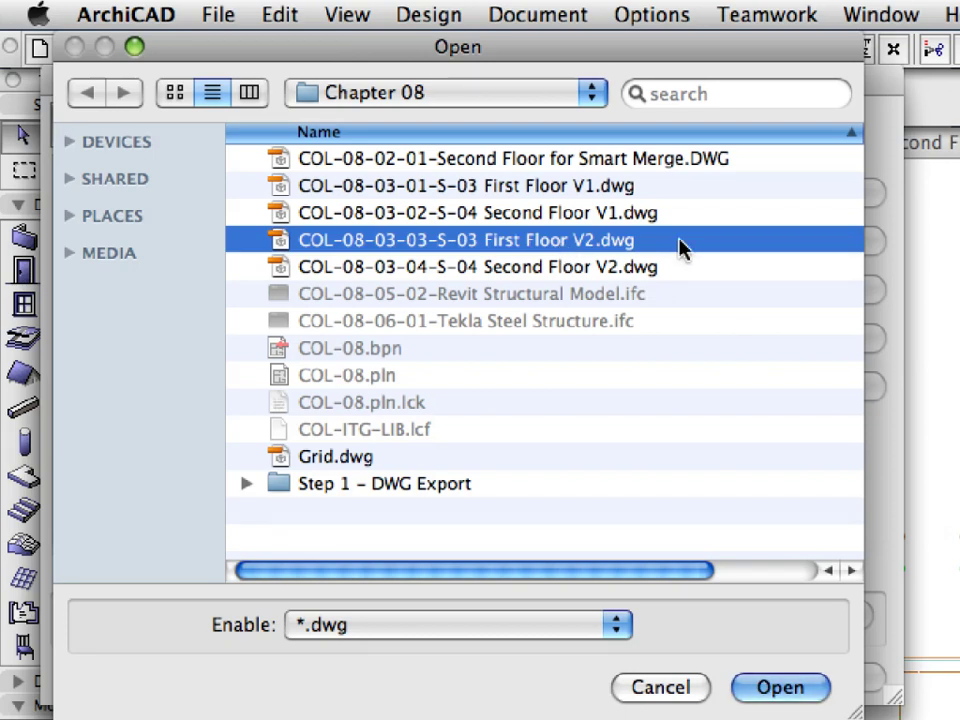
{"action": "left_click", "coordinate": [810, 690]}
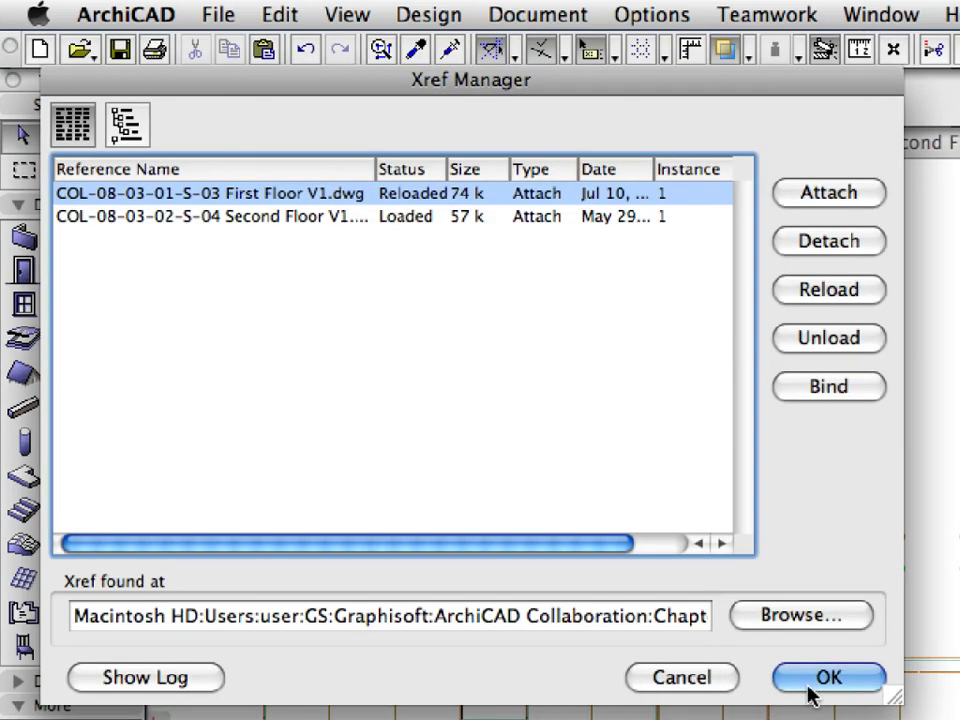
Step: Change the second floor xref's source to COL-08-03-04-S-04 Second Floor V2.dwg, apply both replacements, and sweep the trace splitter across the plan to compare
{"action": "left_click", "coordinate": [268, 222]}
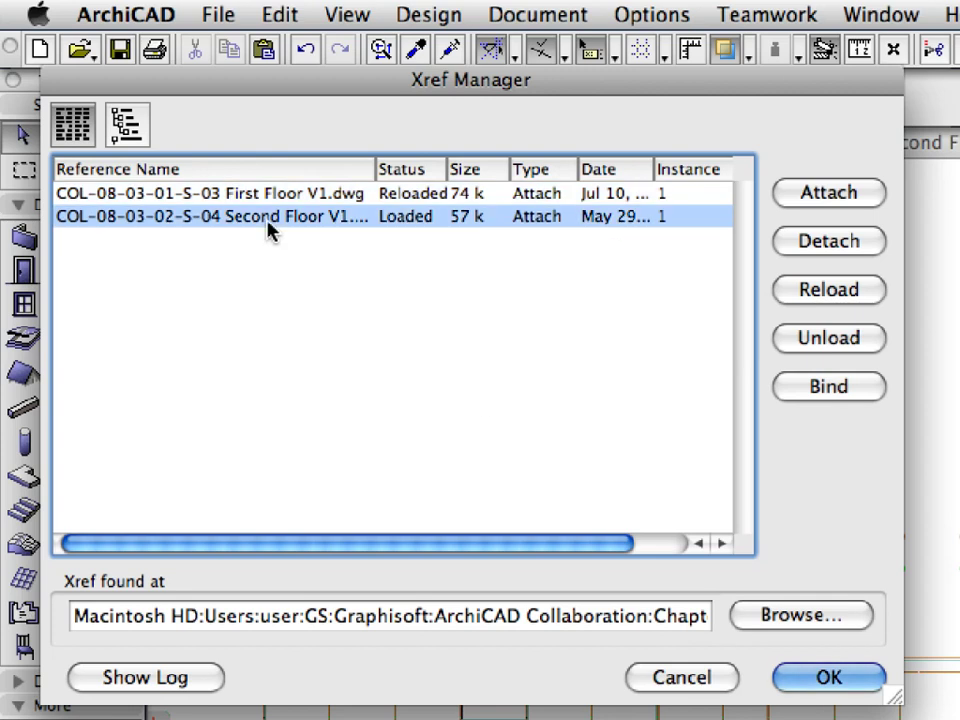
{"action": "left_click", "coordinate": [850, 622]}
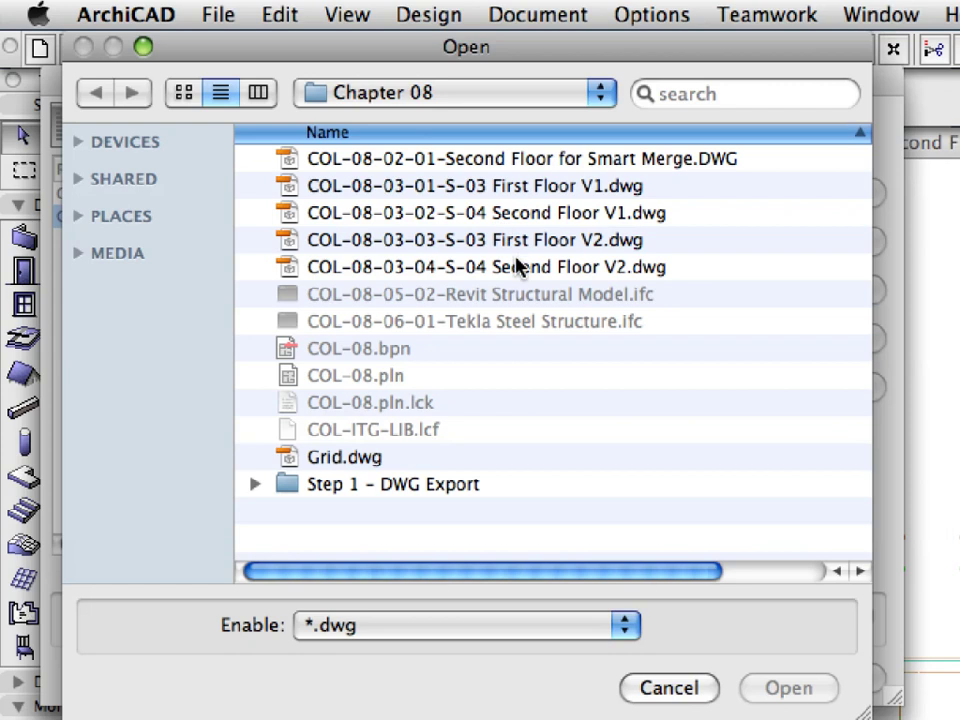
{"action": "left_click", "coordinate": [517, 267]}
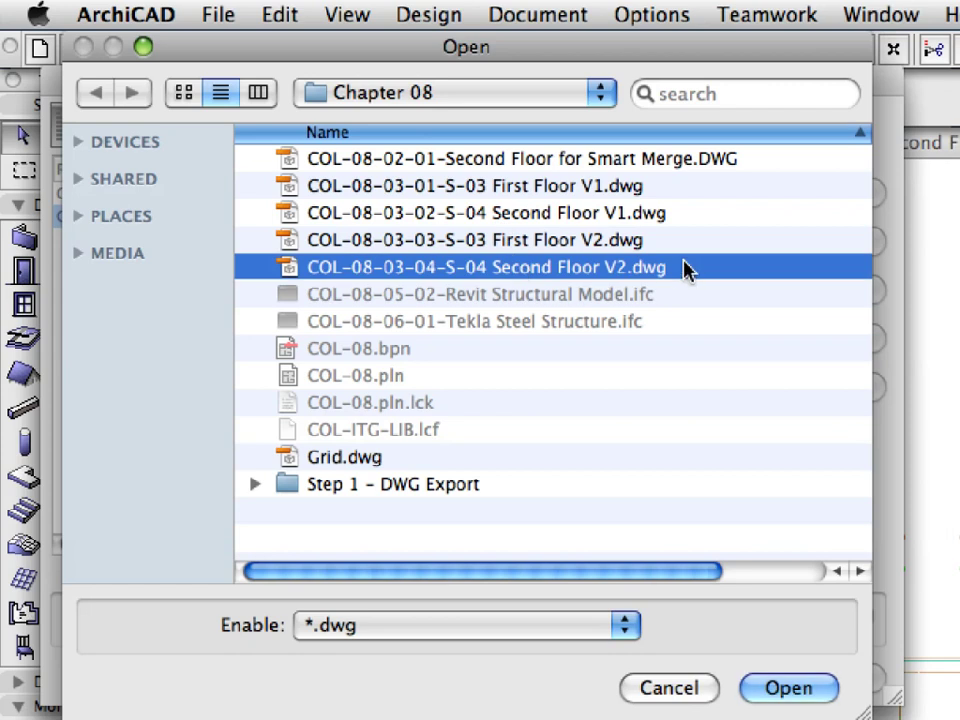
{"action": "left_click", "coordinate": [824, 696]}
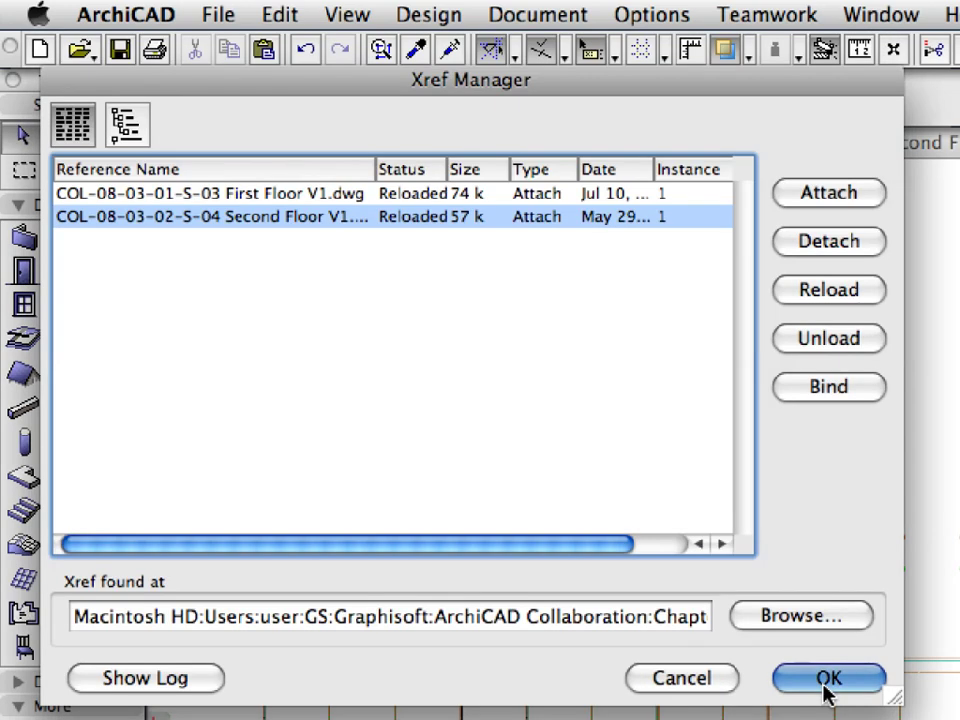
{"action": "left_click", "coordinate": [826, 683]}
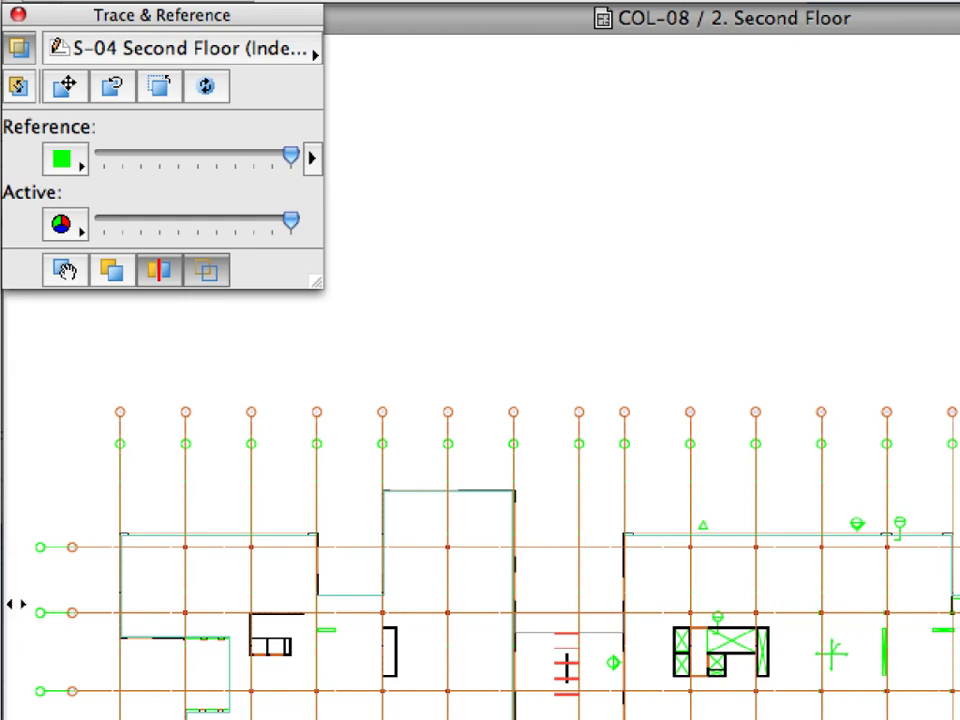
{"action": "mouse_move", "coordinate": [14, 607]}
{"action": "left_mouse_down"}
{"action": "mouse_move", "coordinate": [561, 607]}
{"action": "mouse_move", "coordinate": [921, 632]}
{"action": "left_mouse_up"}
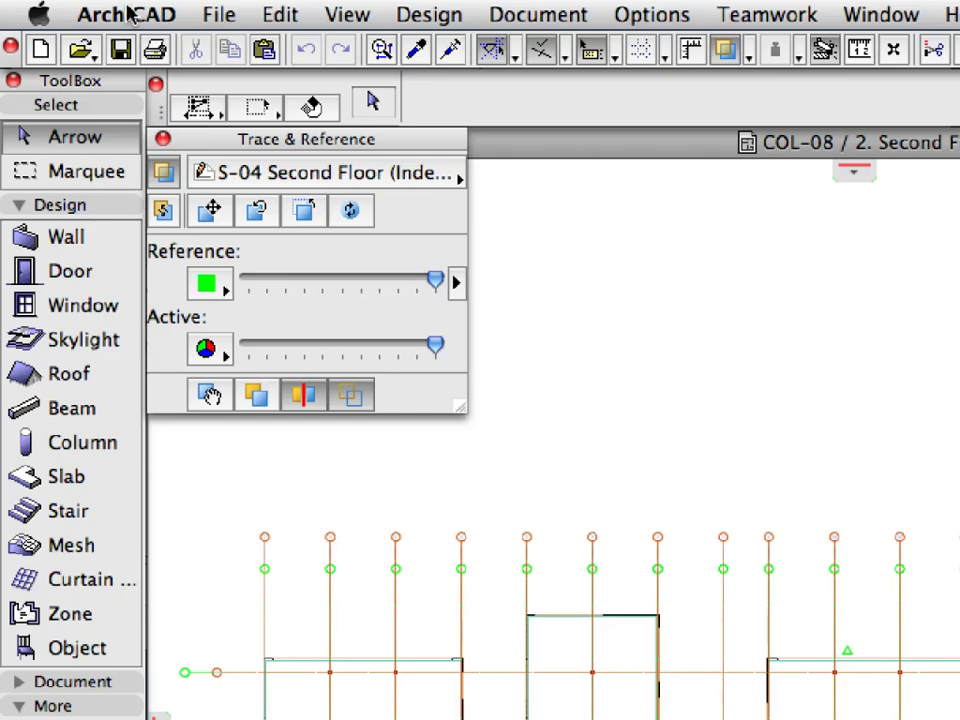
Step: Reopen the Xref Manager and detach COL-08-03-03-S-03 First Floor V2.dwg, removing the xref's attributes as well
{"action": "left_click", "coordinate": [216, 14]}
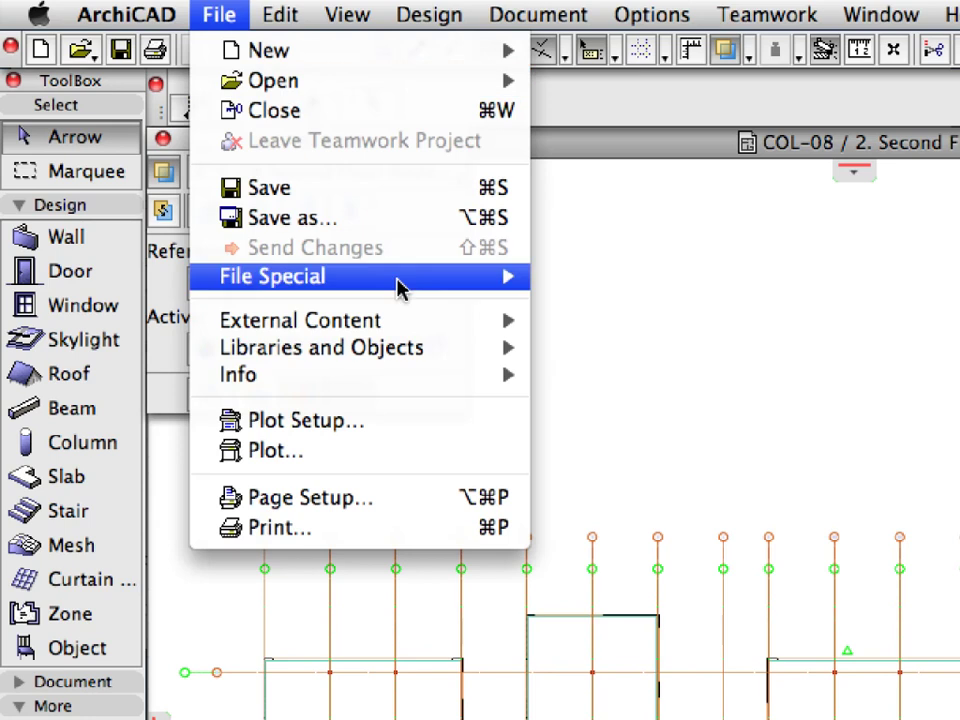
{"action": "mouse_move", "coordinate": [403, 321]}
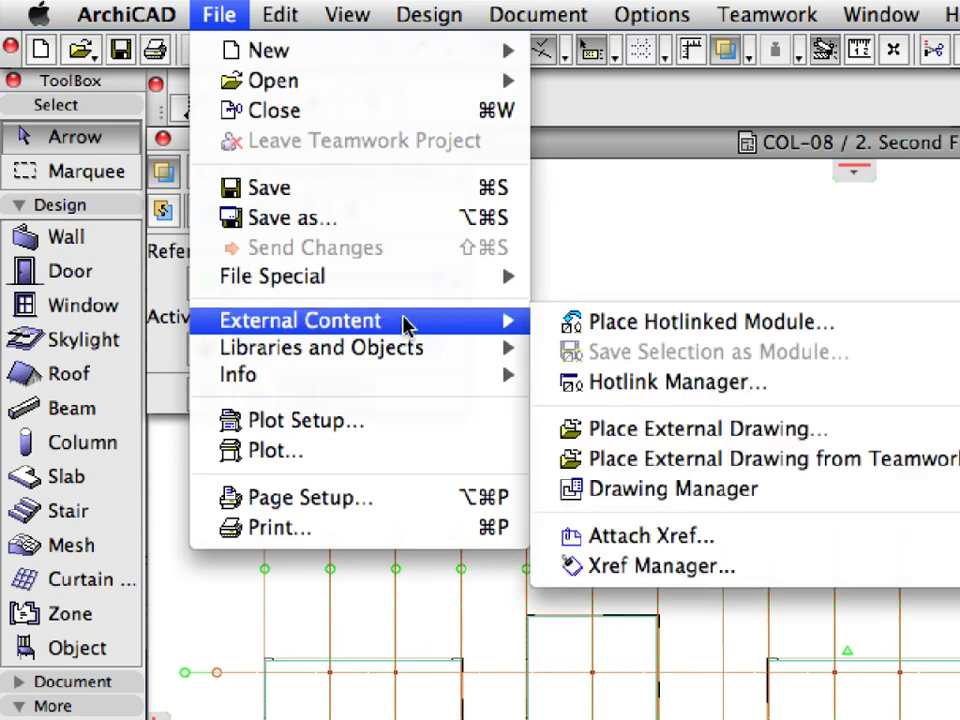
{"action": "left_click", "coordinate": [848, 567]}
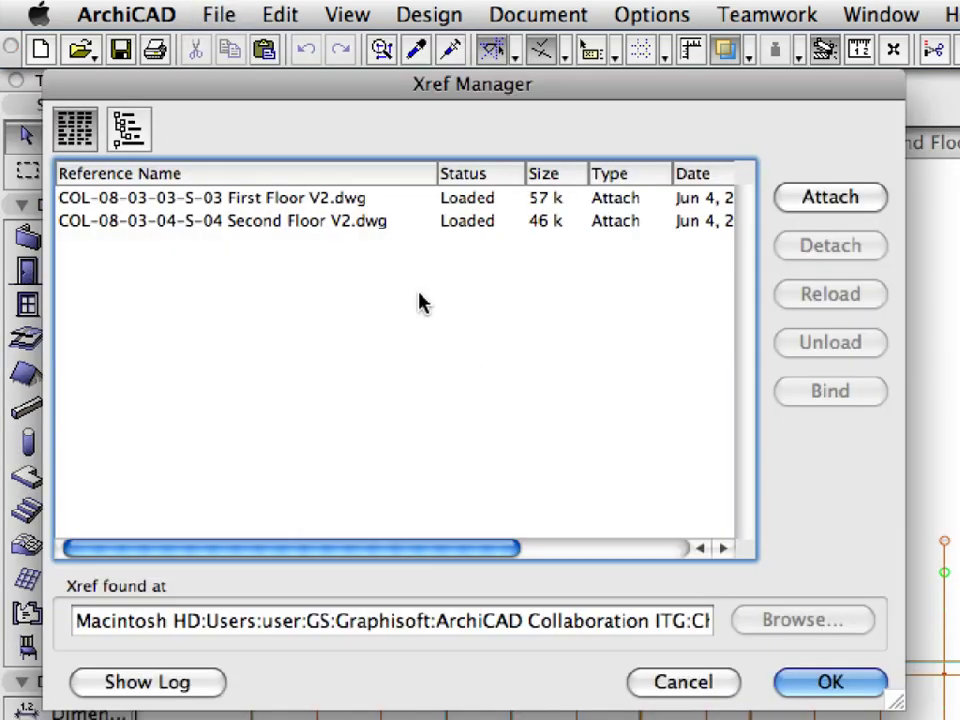
{"action": "left_click", "coordinate": [279, 205]}
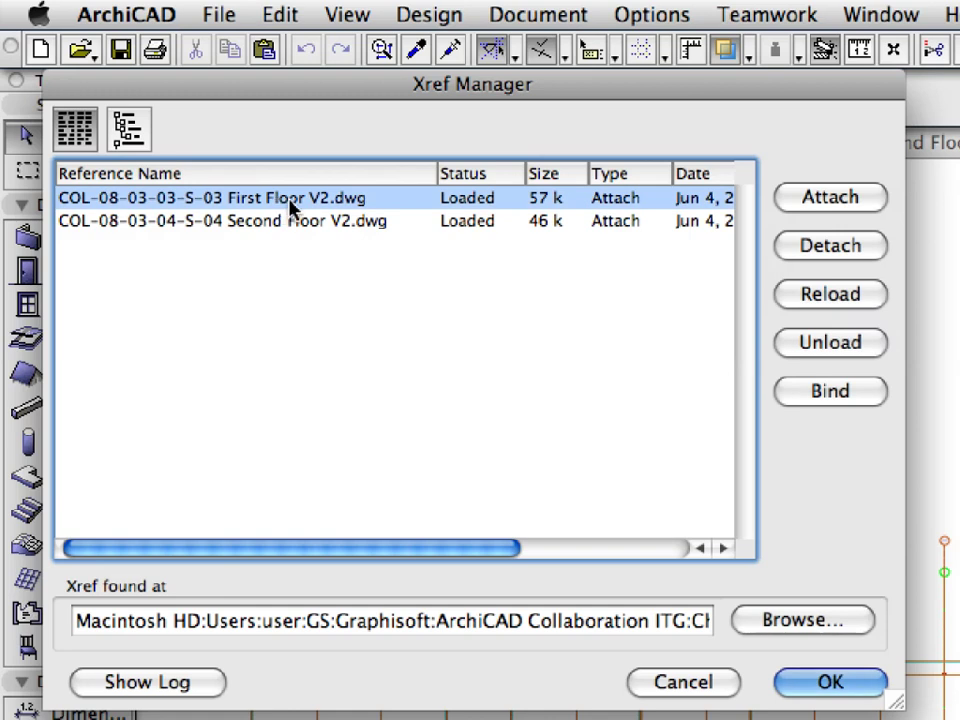
{"action": "left_click", "coordinate": [866, 247]}
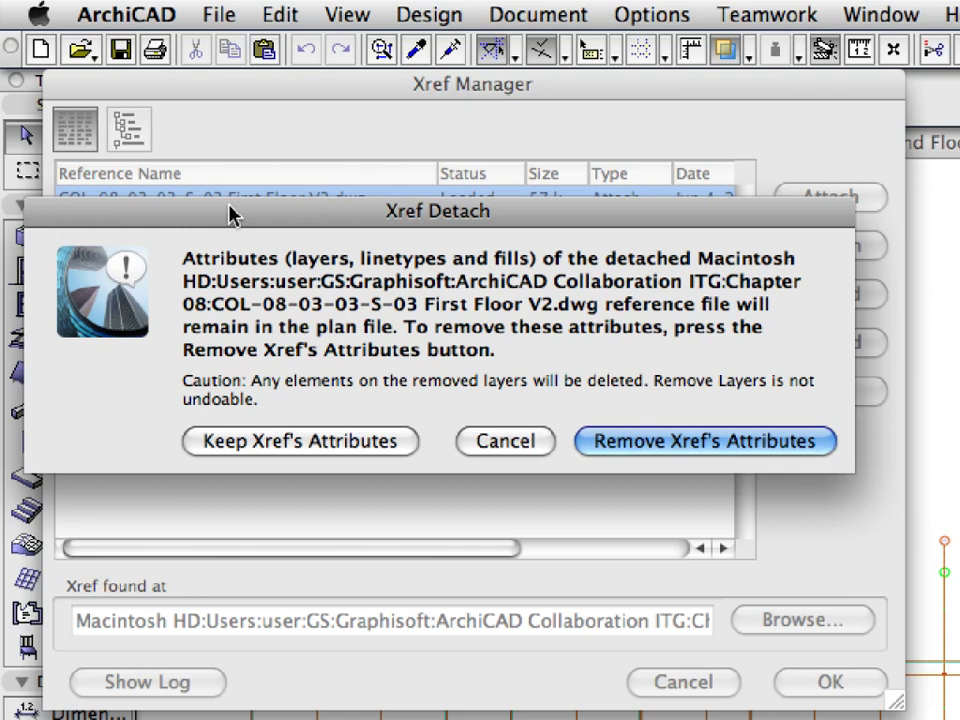
{"action": "left_click", "coordinate": [660, 440]}
Step: Detach COL-08-03-04-S-04 Second Floor V2.dwg together with its attributes, apply the xref changes, and close the Trace & Reference palette
{"action": "left_click", "coordinate": [267, 221]}
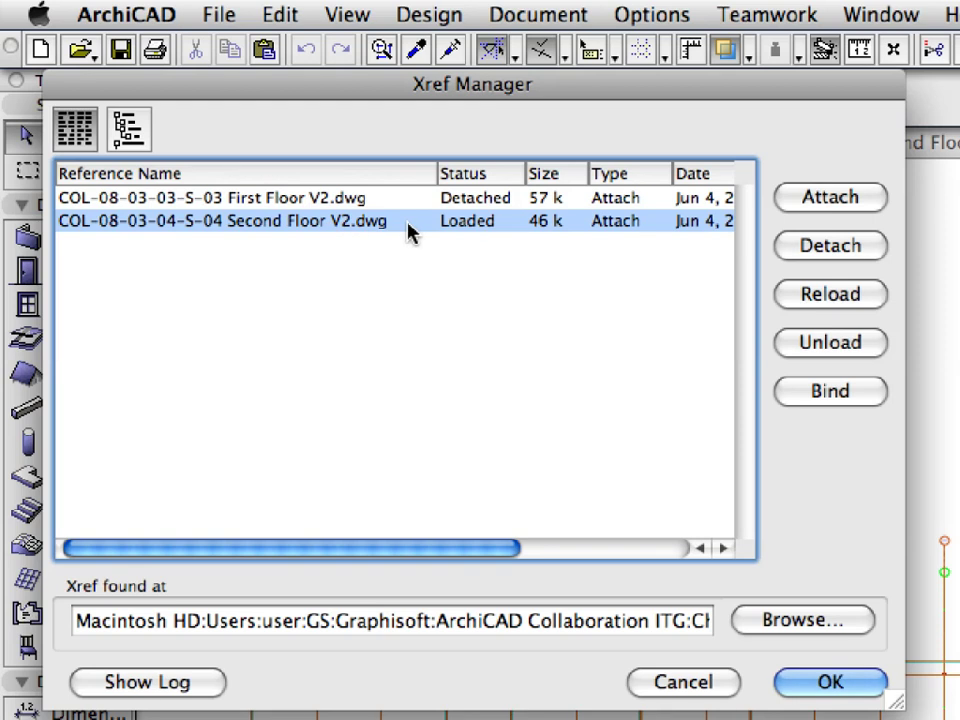
{"action": "left_click", "coordinate": [805, 258]}
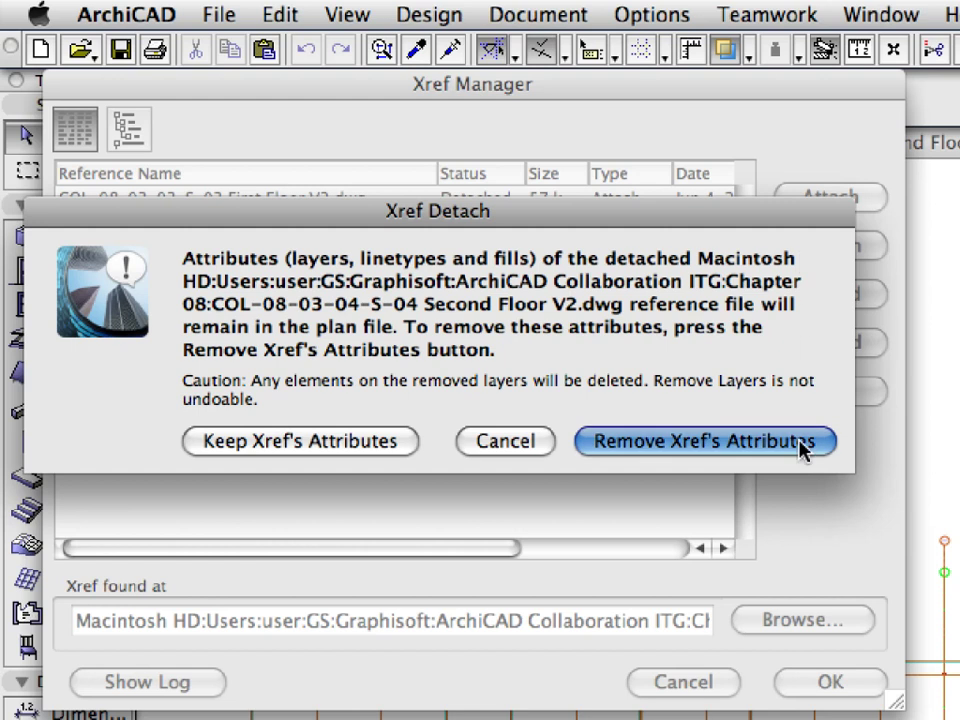
{"action": "left_click", "coordinate": [805, 446]}
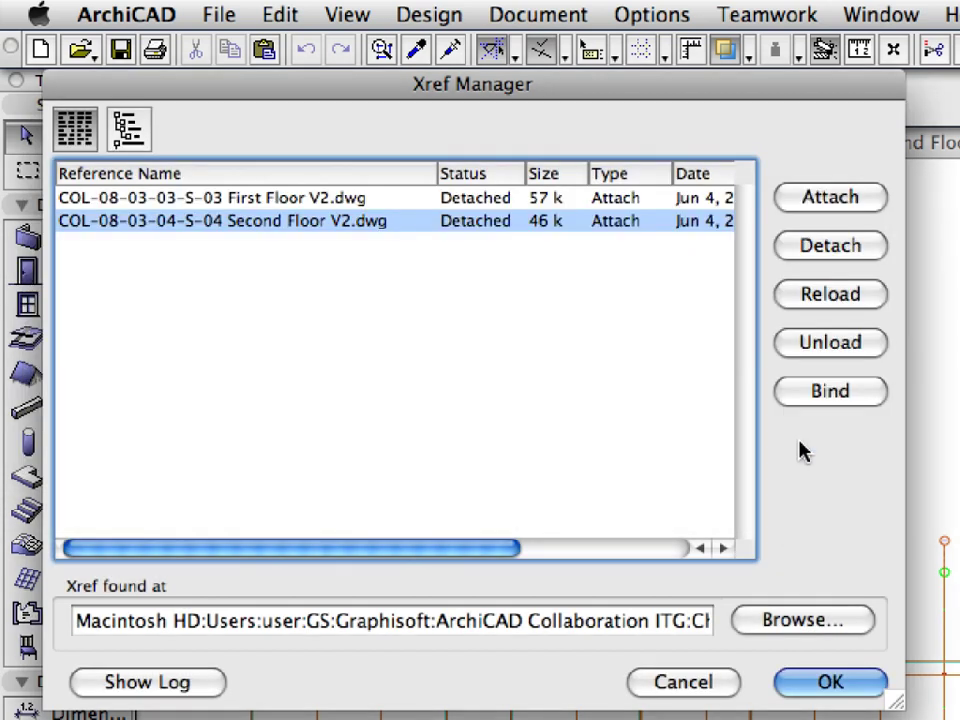
{"action": "left_click", "coordinate": [868, 685]}
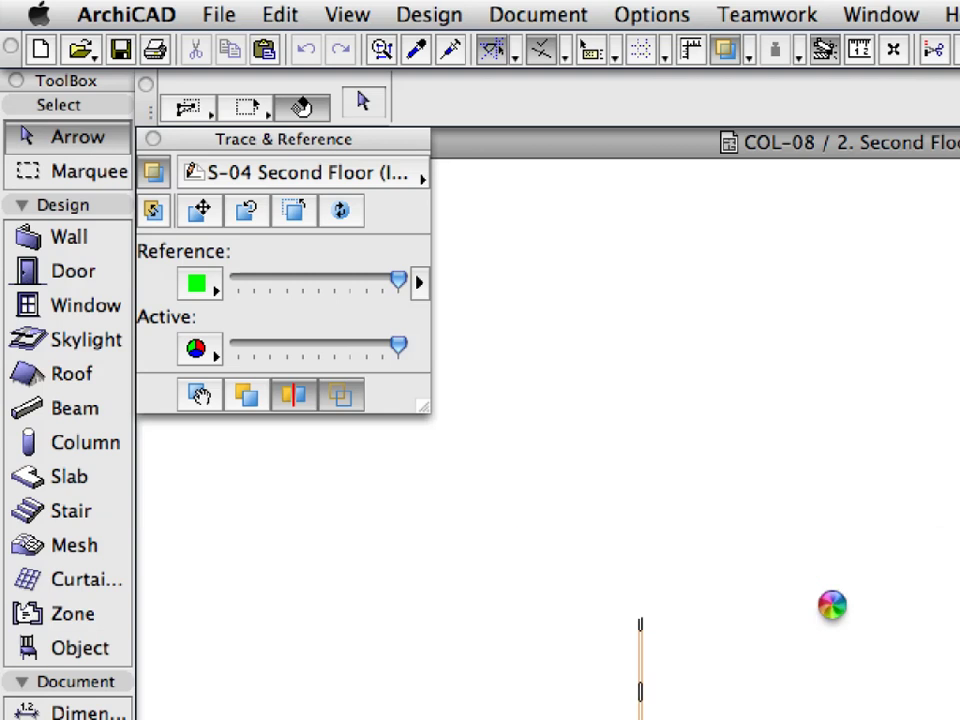
{"action": "left_click", "coordinate": [153, 140]}
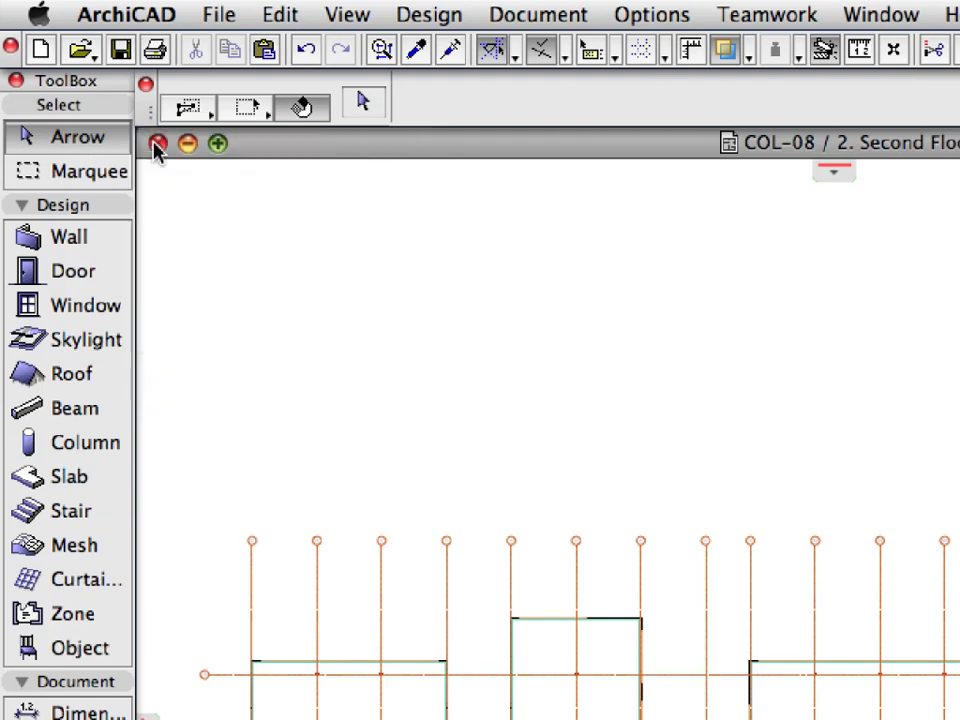